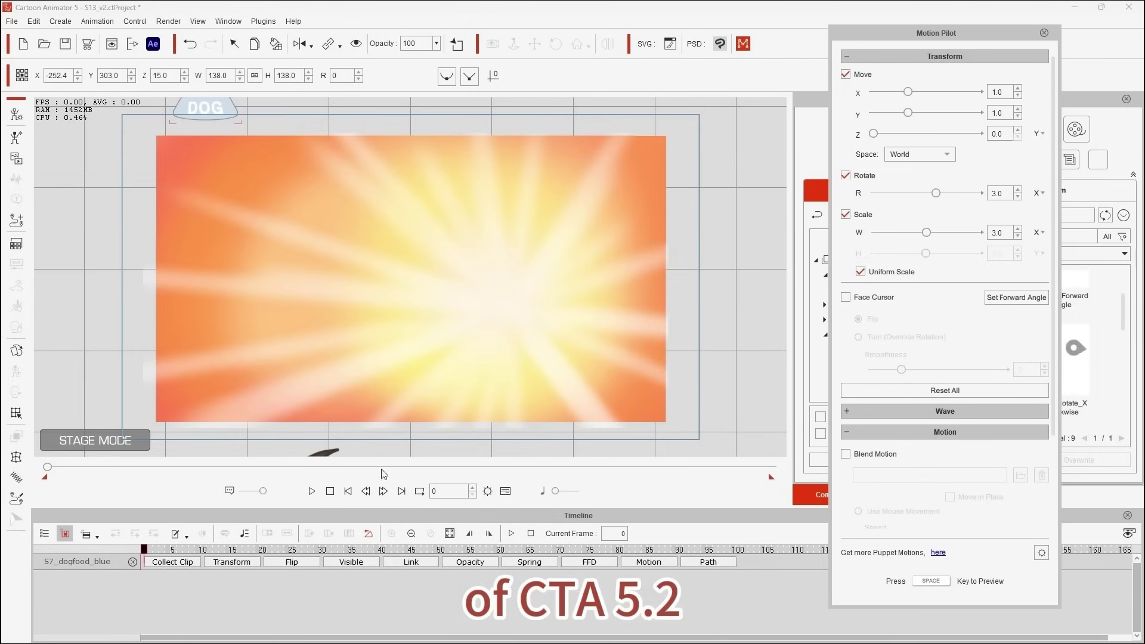
Preview the dog food bowl's transform motion and the rotate wave with angles from -10 to 10 over 32 frames
key("space")
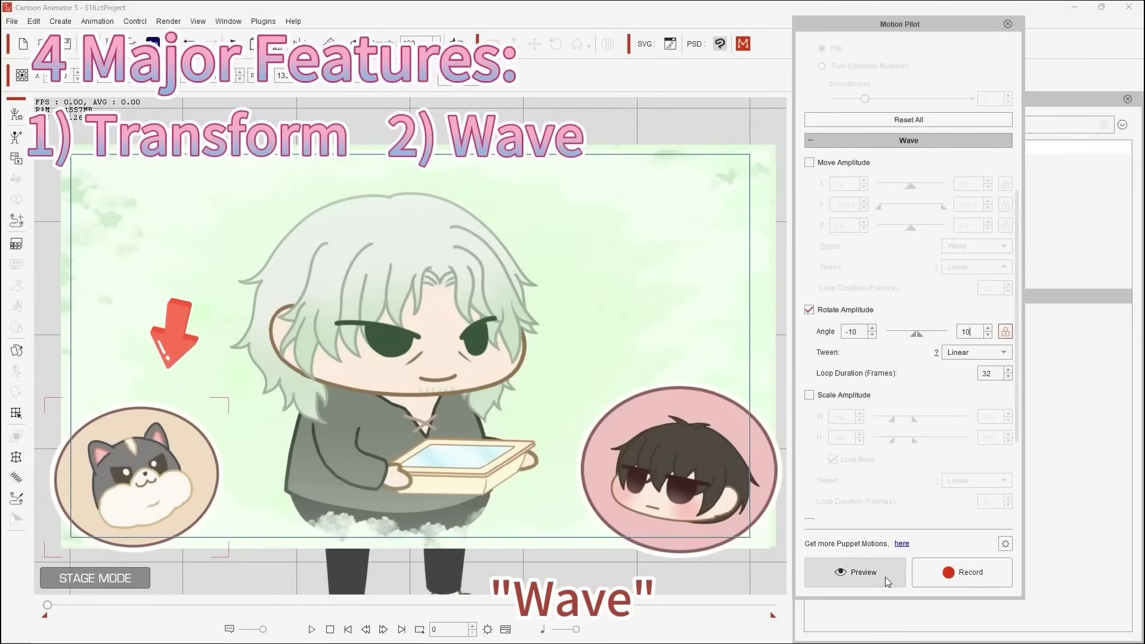
left_click(885, 578)
key("space")
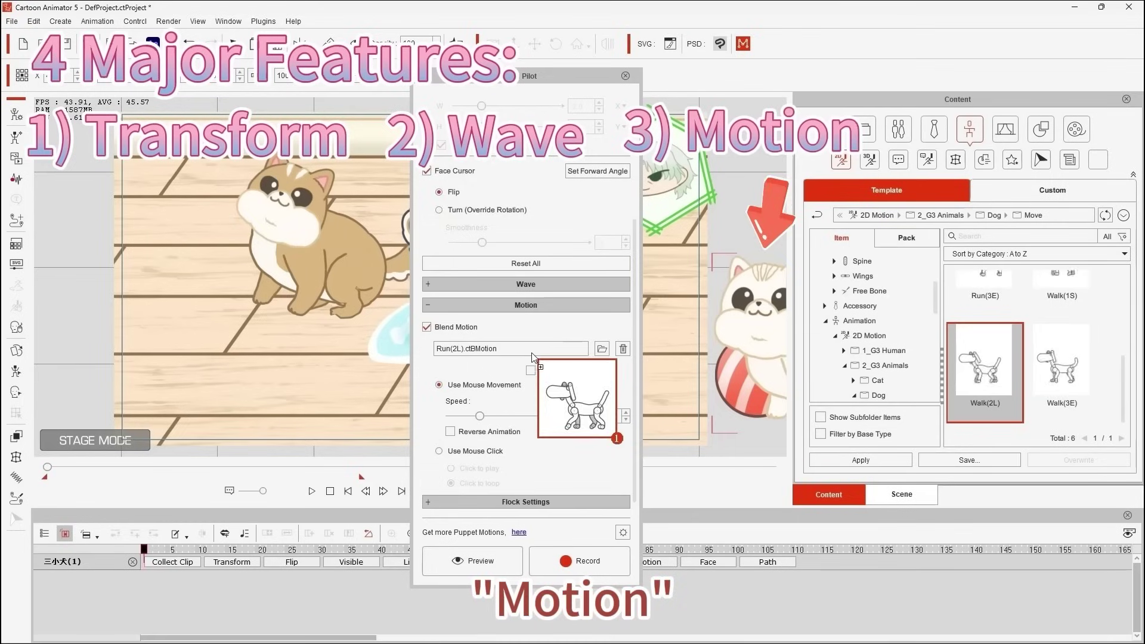
Preview the dog character moving with the Run(2L) blend motion driven by mouse movement
left_click_drag(583, 75, 1040, 60)
left_click(957, 548)
key("space")
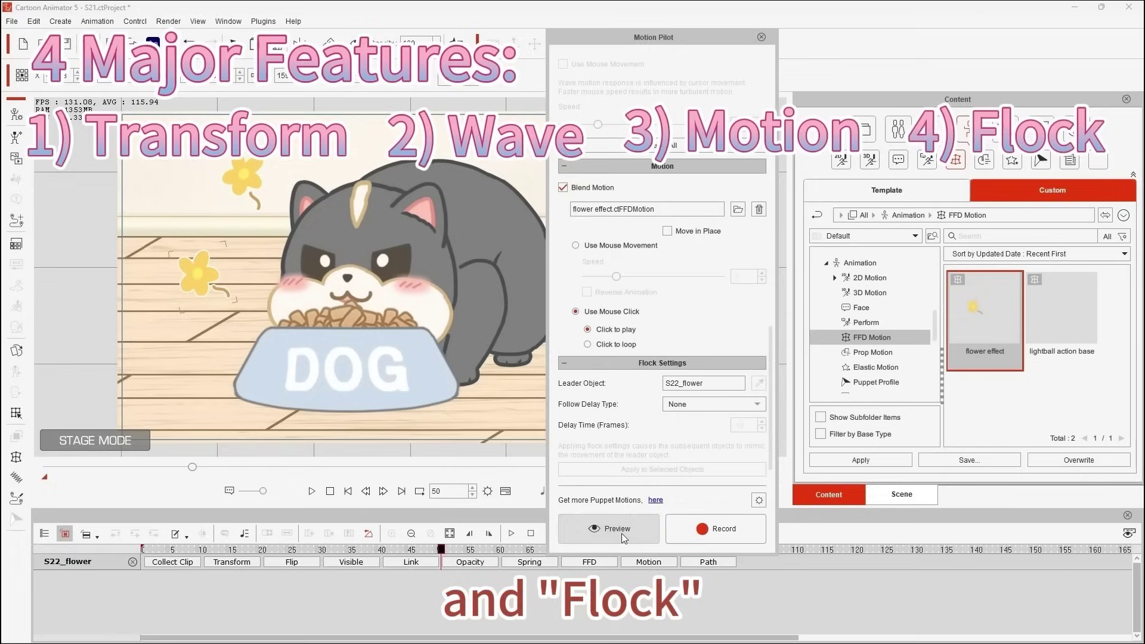
Preview the click-to-play flower effect motion on S22_flower
left_click(620, 533)
key("space")
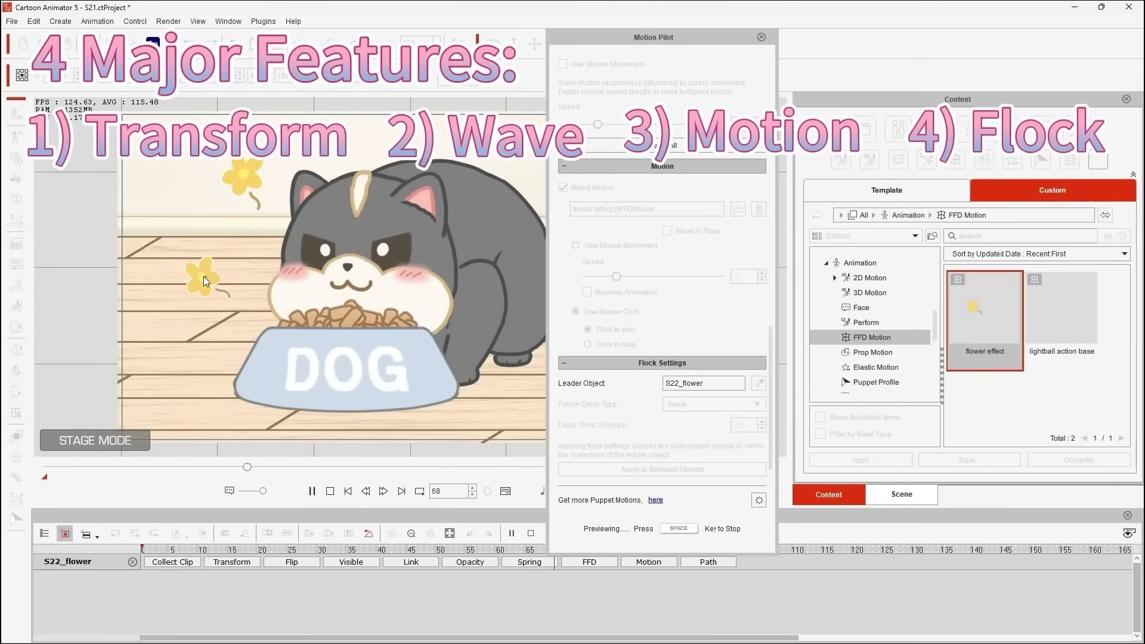
key("space")
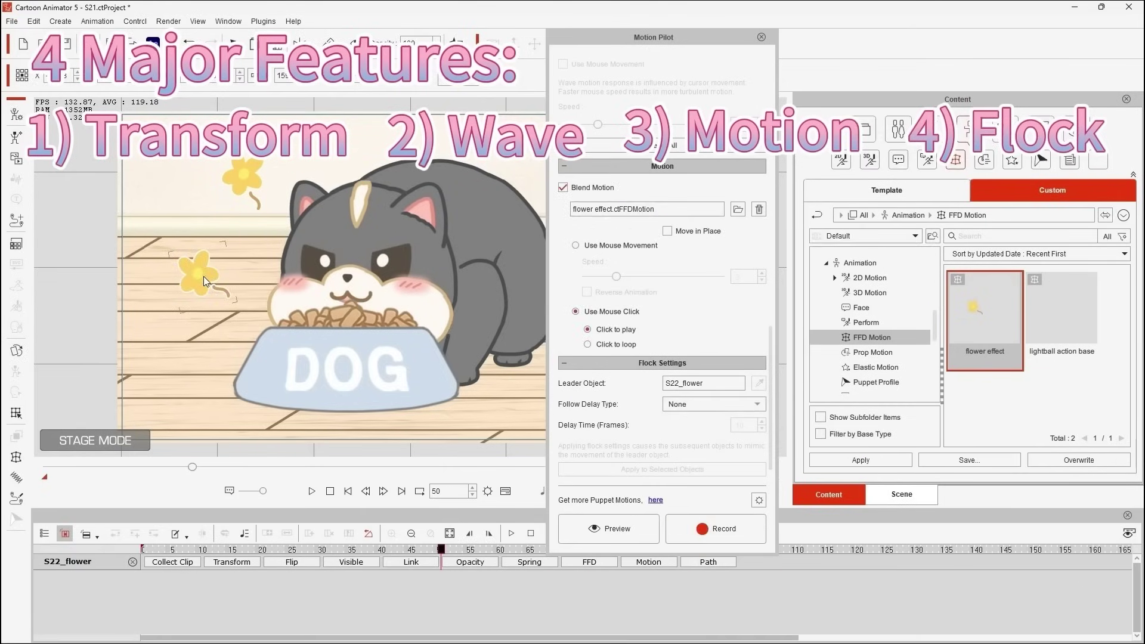
Select S22_flower and its three copies in the scene, and move Motion Pilot off the stage
left_click(902, 494)
left_click(940, 267, "ctrl")
left_click(938, 281, "ctrl")
left_click(936, 296, "ctrl")
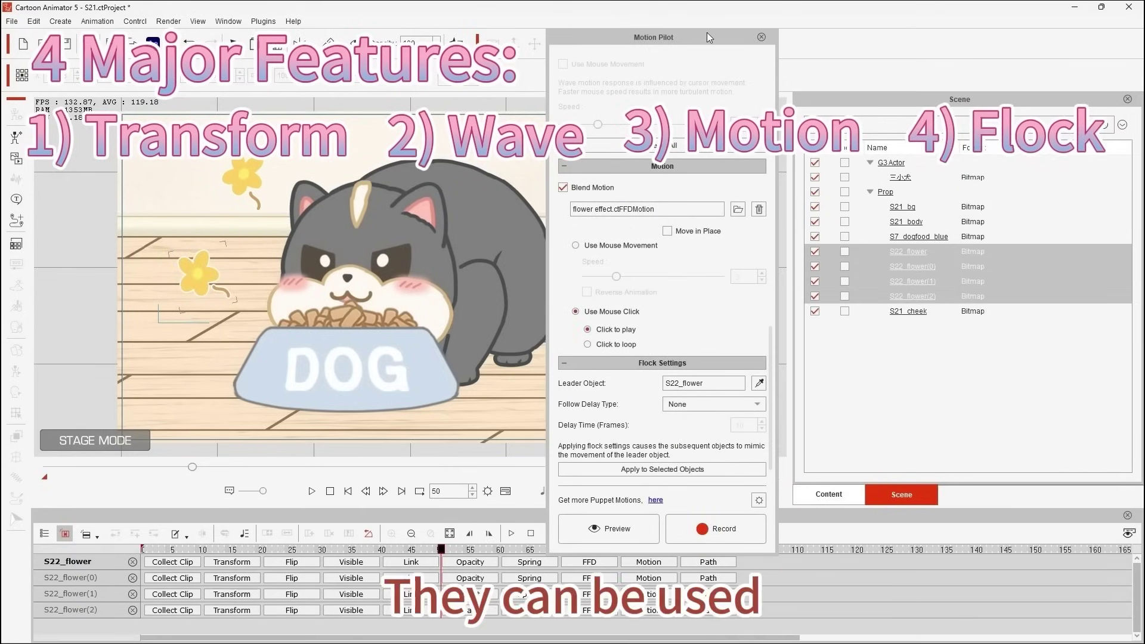
left_click_drag(715, 38, 947, 34)
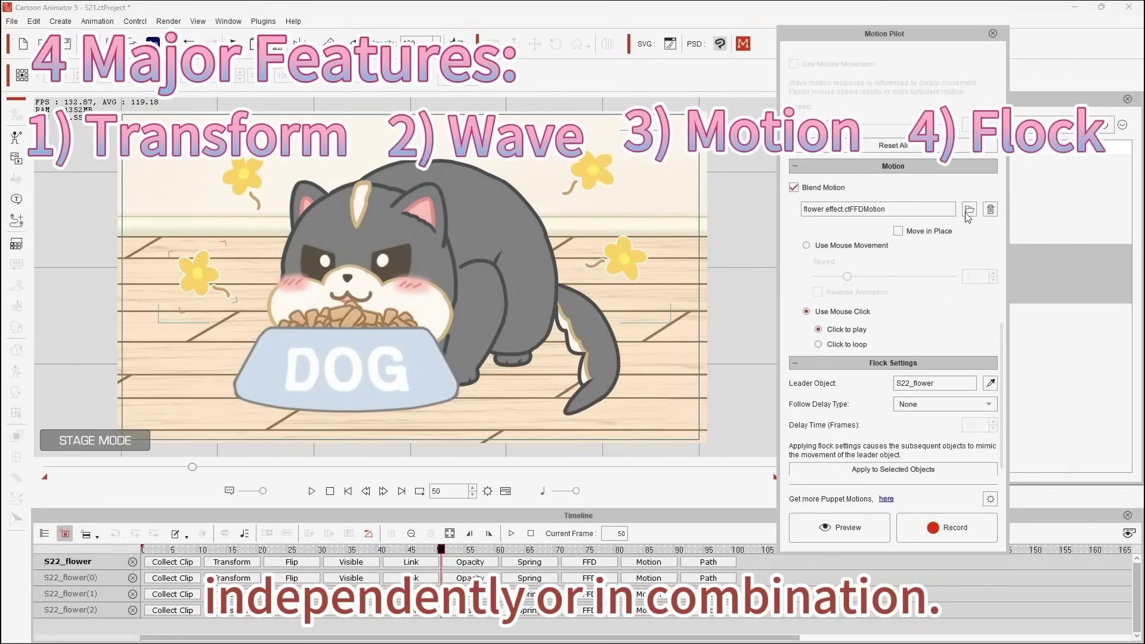
Set the flock's follow delay type to None and preview the flower effect on the four selected flowers
left_click(943, 411)
left_click(919, 418)
left_click(864, 528)
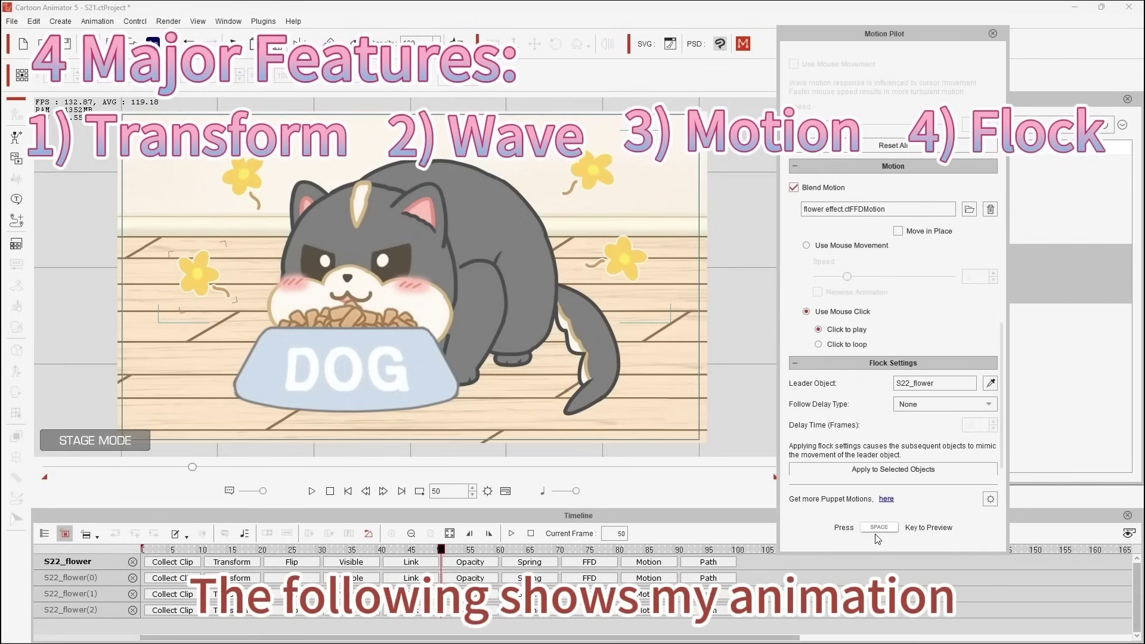
key("space")
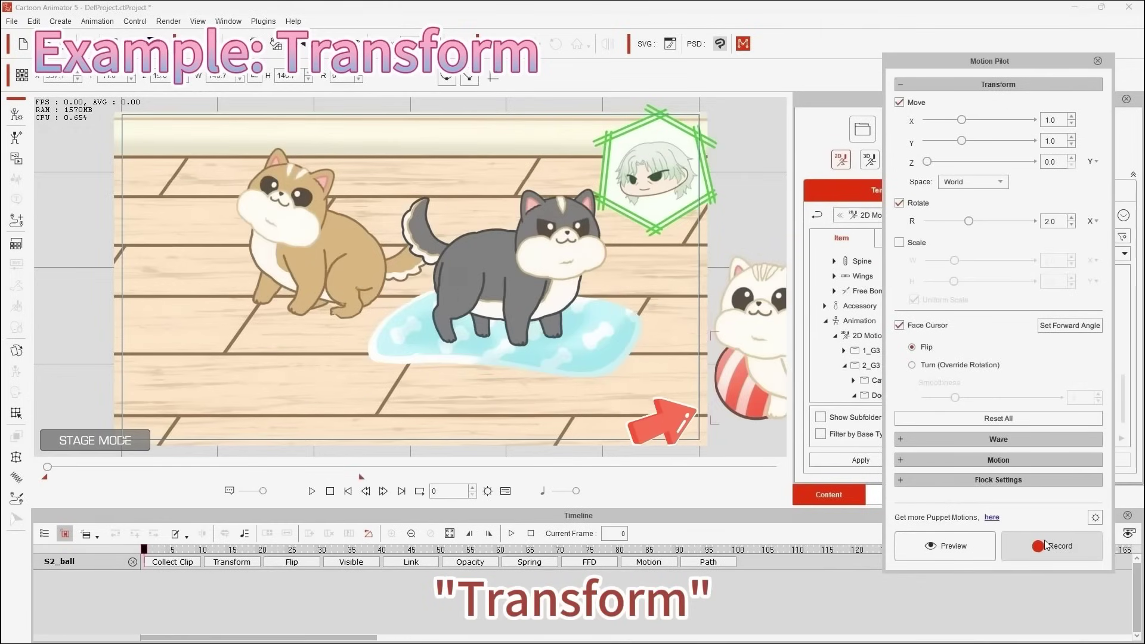
Record the ball's transform motion, and preview the dog character with the Run(2L) blend motion
left_click(1045, 545)
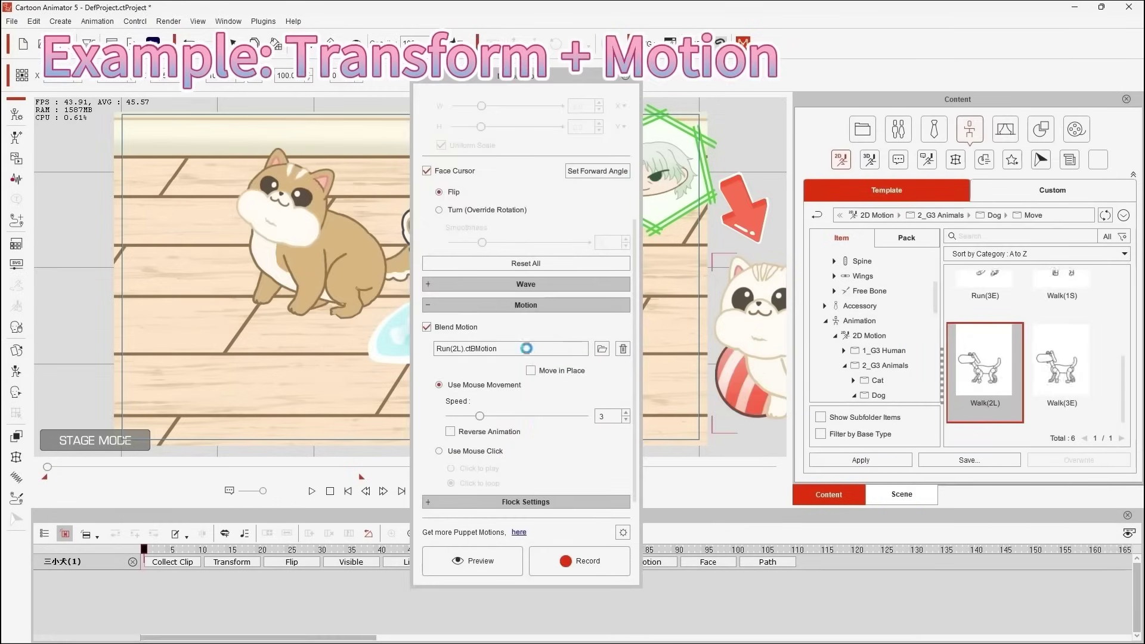
left_click_drag(583, 74, 1041, 60)
left_click(957, 549)
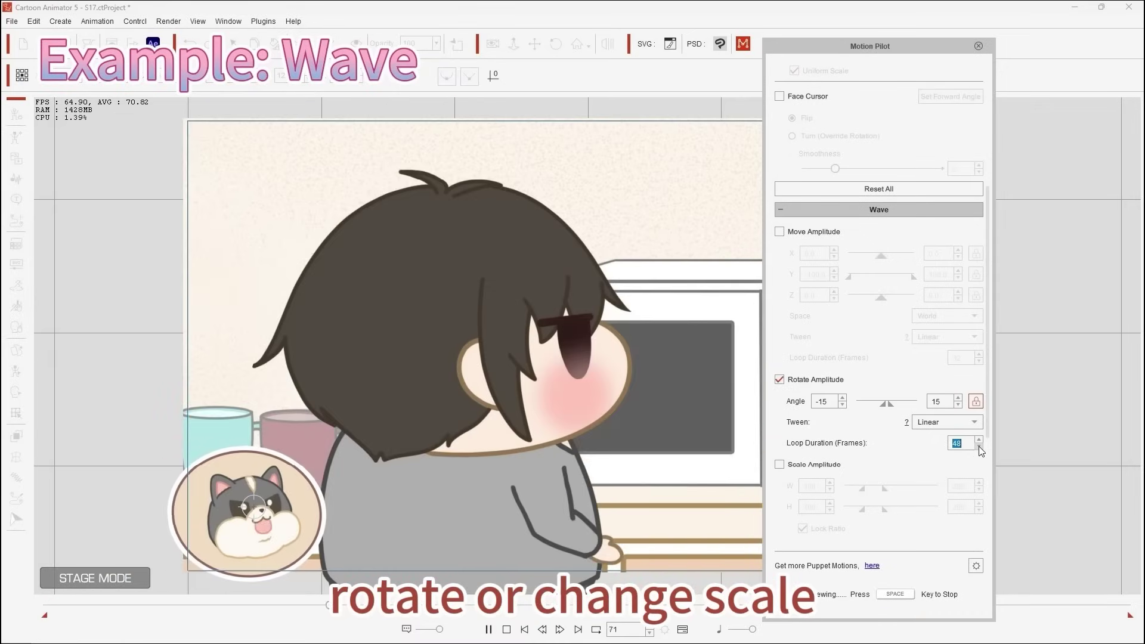
Reduce the loop duration of the rotate wave with angles from -15 to 15
left_click(979, 446)
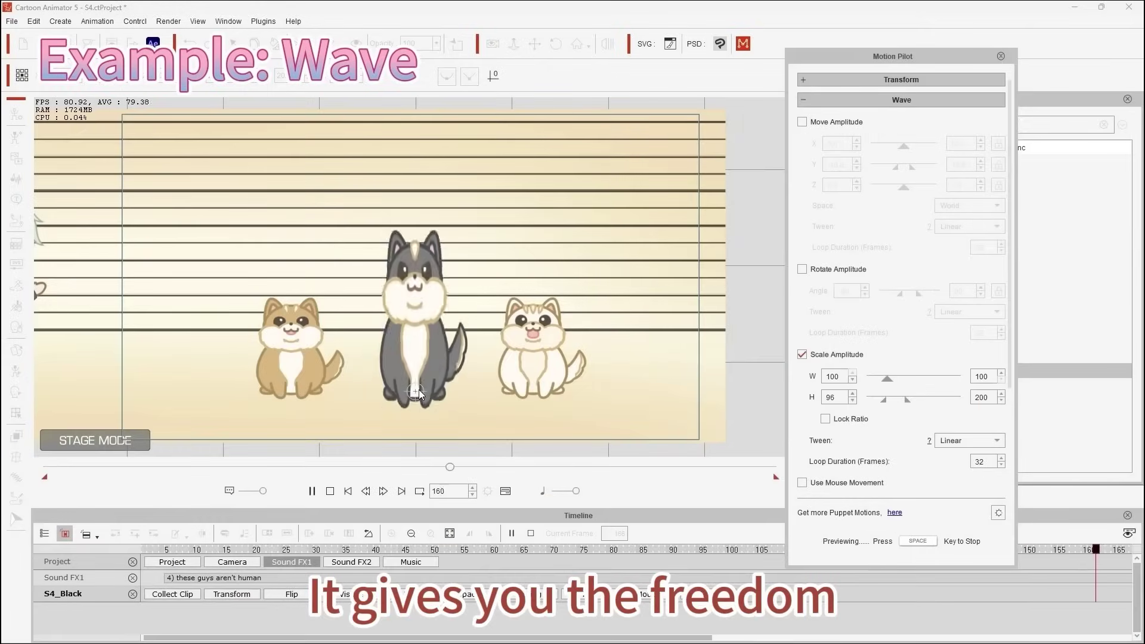
Lower the maximum height of the black dog's scale wave and adjust the wave's loop duration
left_click_drag(907, 398, 893, 401)
scroll(977, 436, "down", 1)
left_click(1001, 447)
left_click(1001, 446)
left_click(1002, 446)
left_click(1001, 446)
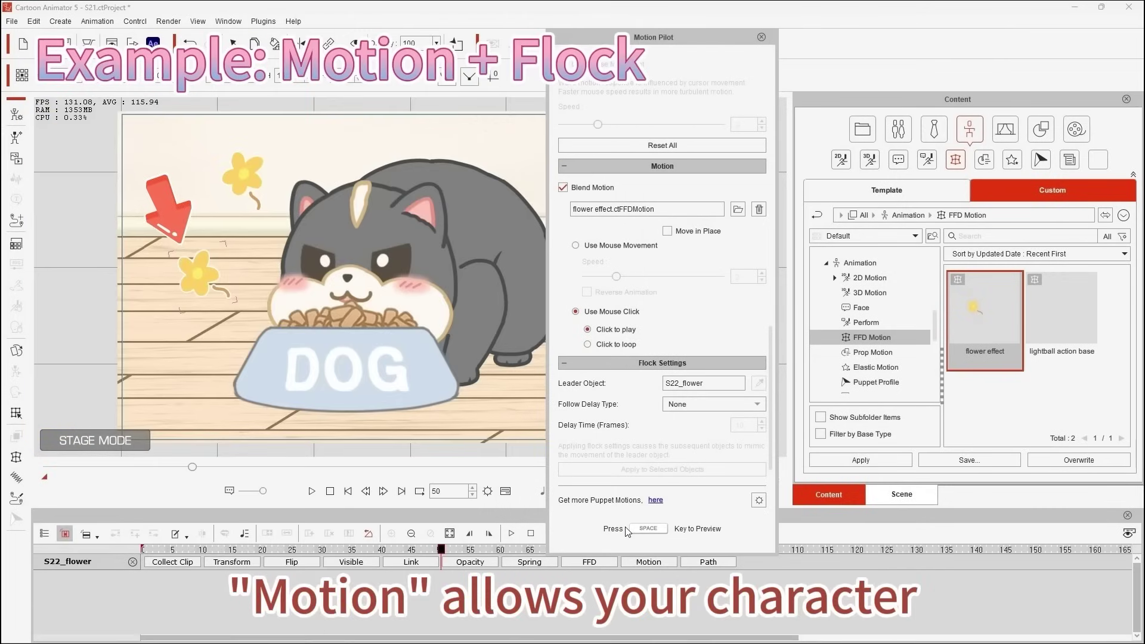
Preview the flower effect on the single S22_flower prop
key("space")
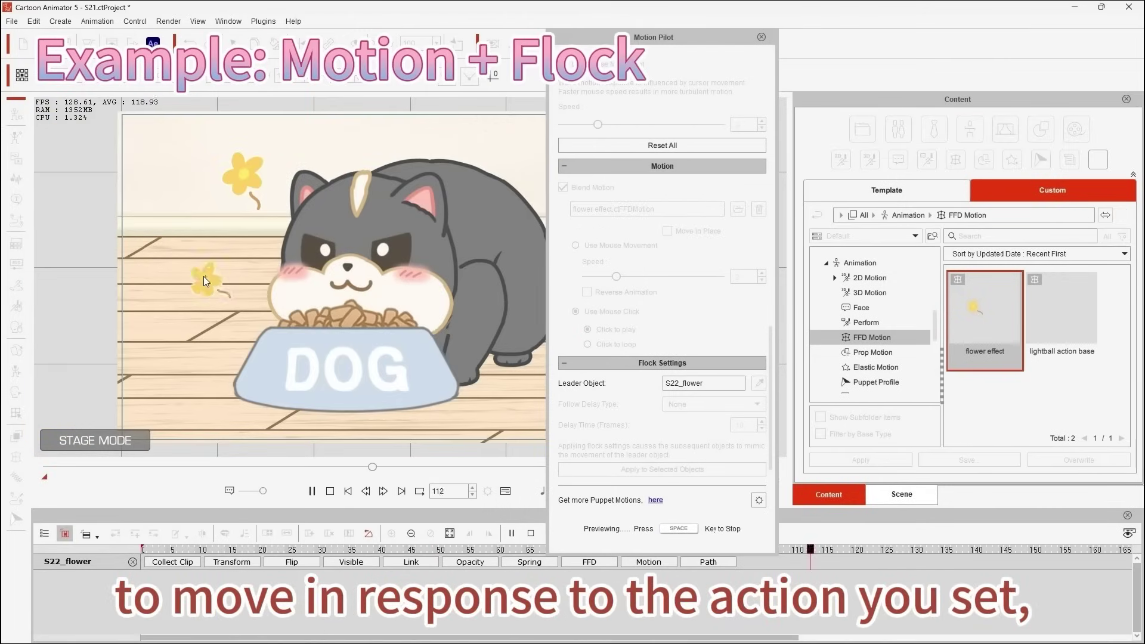
key("space")
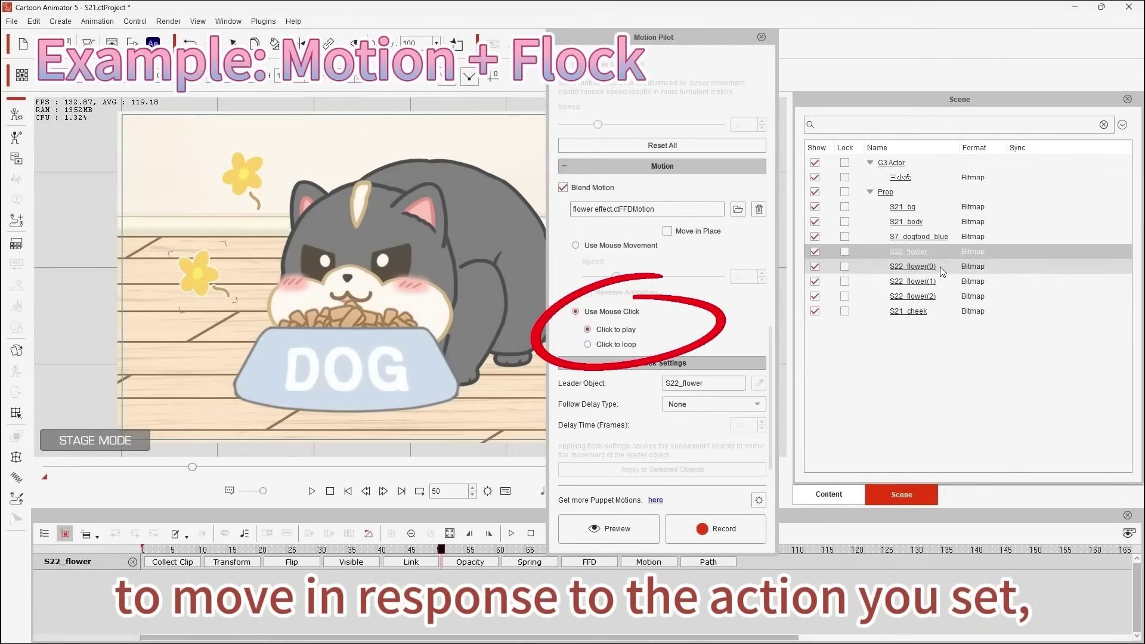
Add S22_flower(0), S22_flower(1) and S22_flower(2) to the selection, and move Motion Pilot clear of the flowers
left_click(940, 267, "ctrl")
left_click(938, 280, "ctrl")
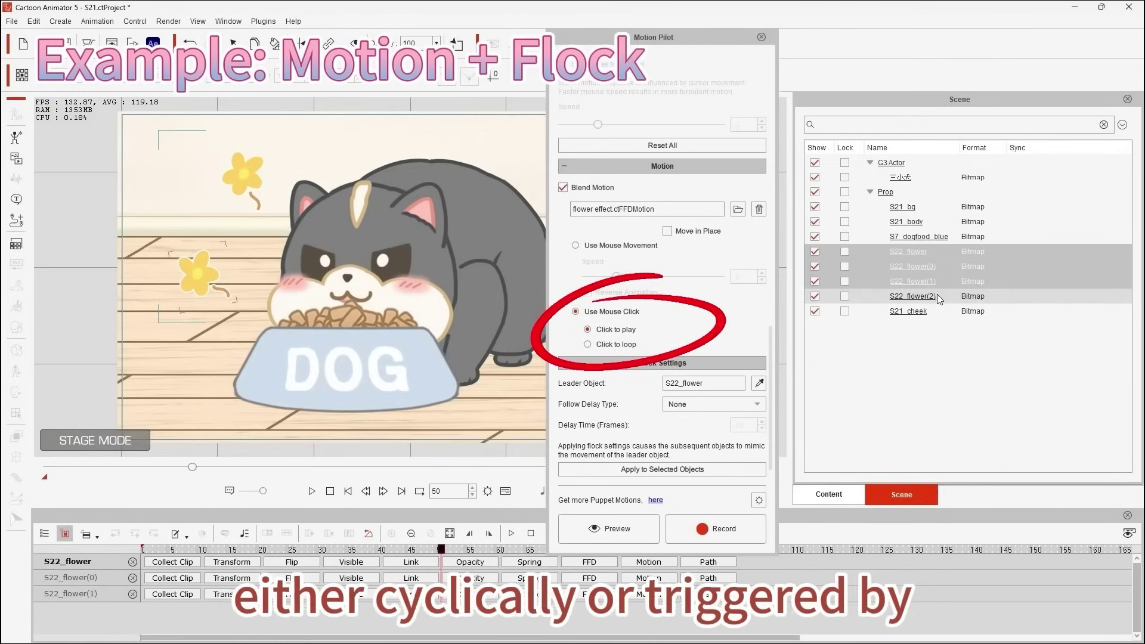
left_click(937, 296, "ctrl")
left_click_drag(716, 37, 947, 36)
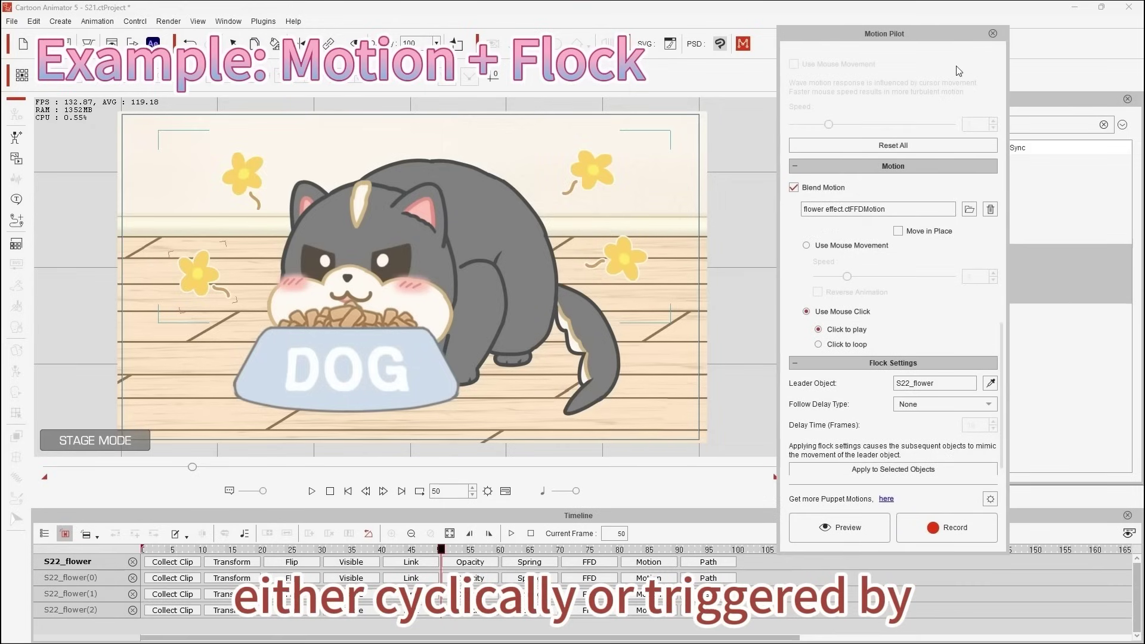
Keep the follow delay type at None and preview the click-to-play flower effect with S22_flower as flock leader
left_click(940, 408)
left_click(868, 433)
left_click(866, 524)
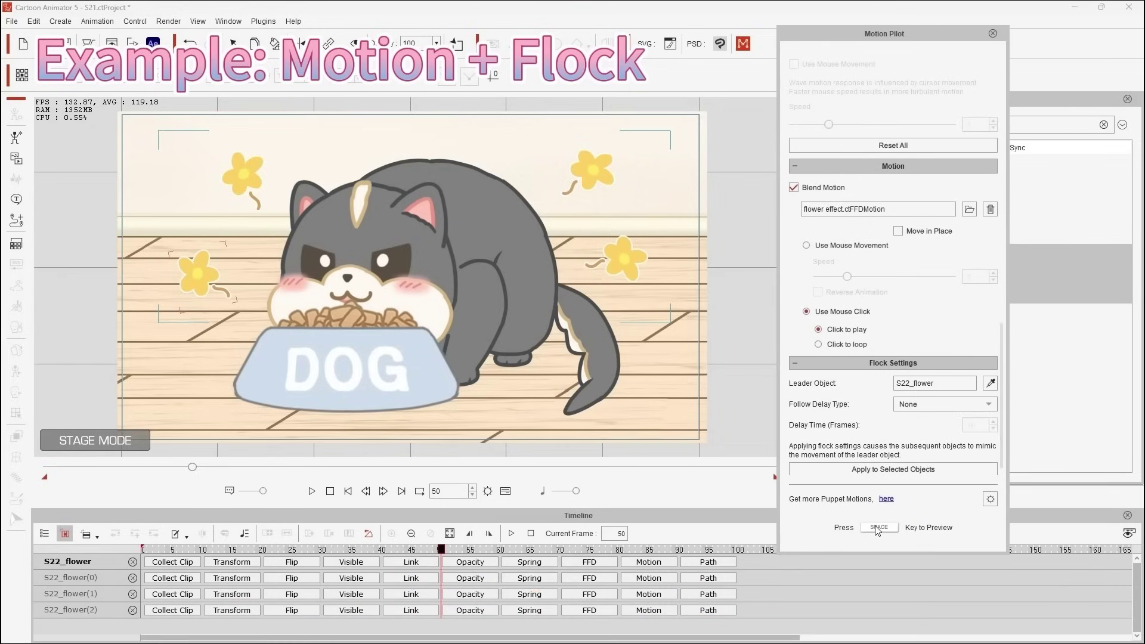
key("space")
left_click(203, 277)
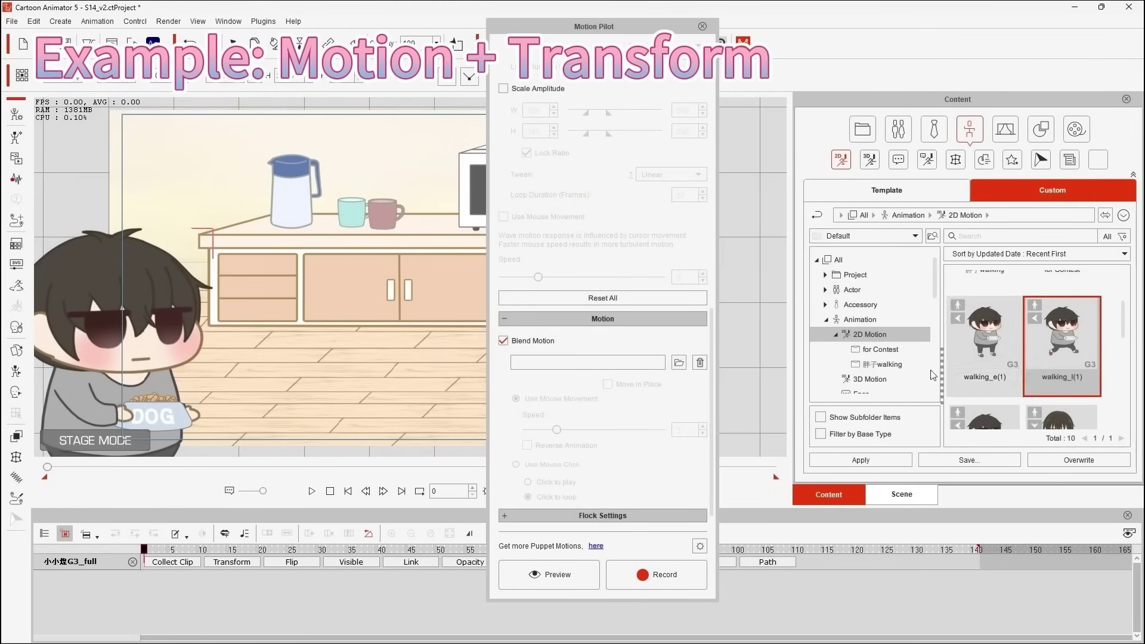
Load the walking_l(1) motion as the character's blend motion and start recording the walk
left_click_drag(655, 363, 655, 362)
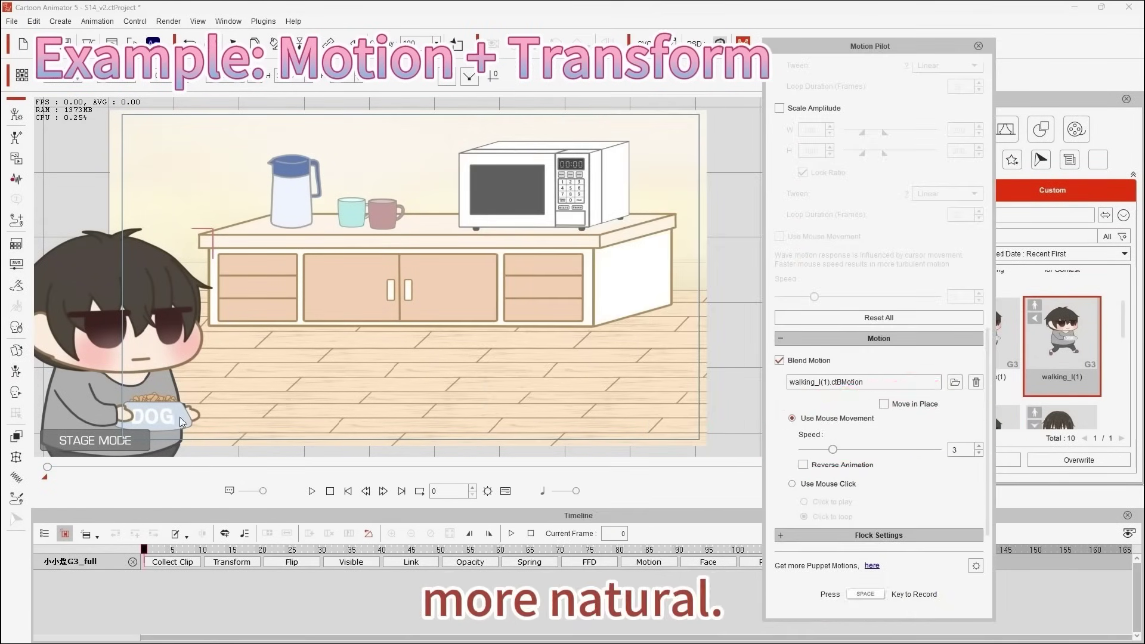
key("space")
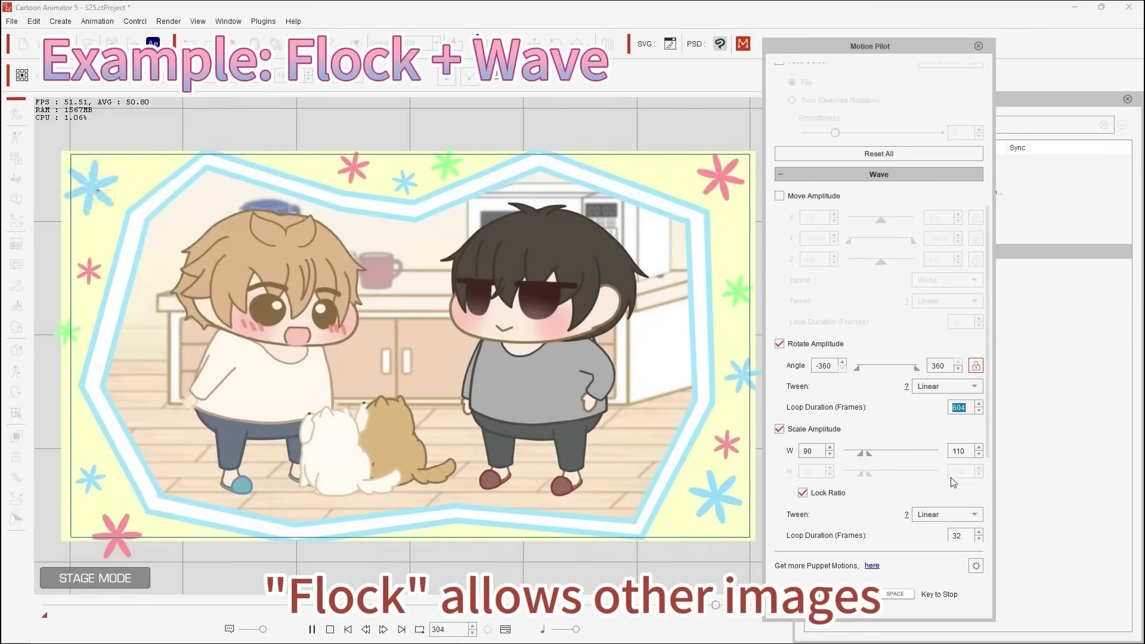
Set the scale wave's tween to Random Cyclic after trying Noise, and stop the preview
left_click(954, 514)
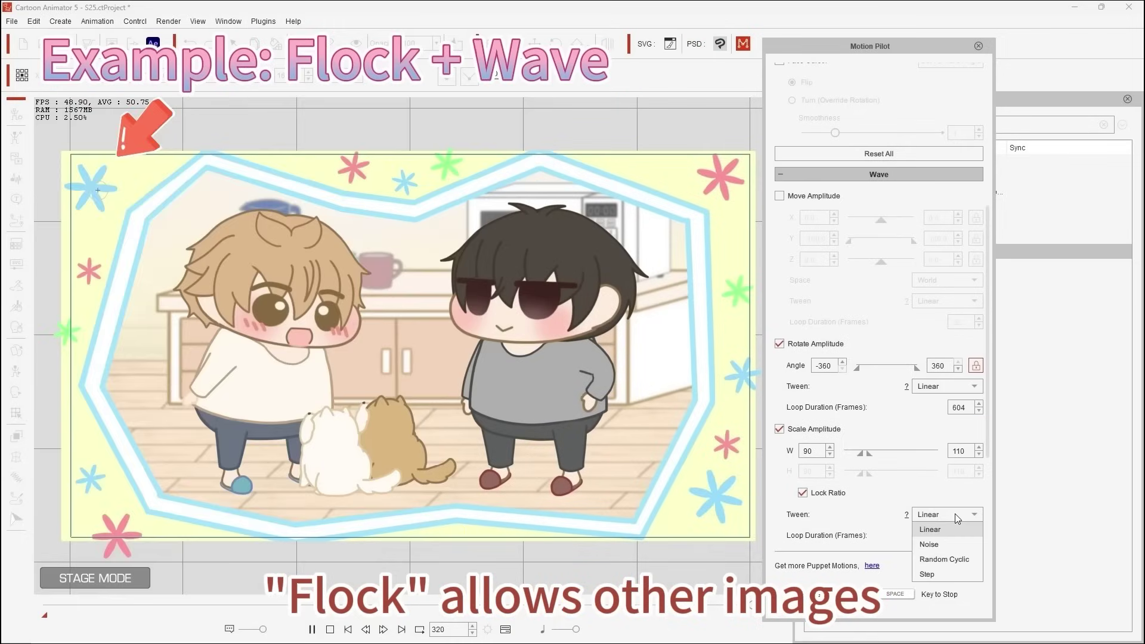
left_click(949, 545)
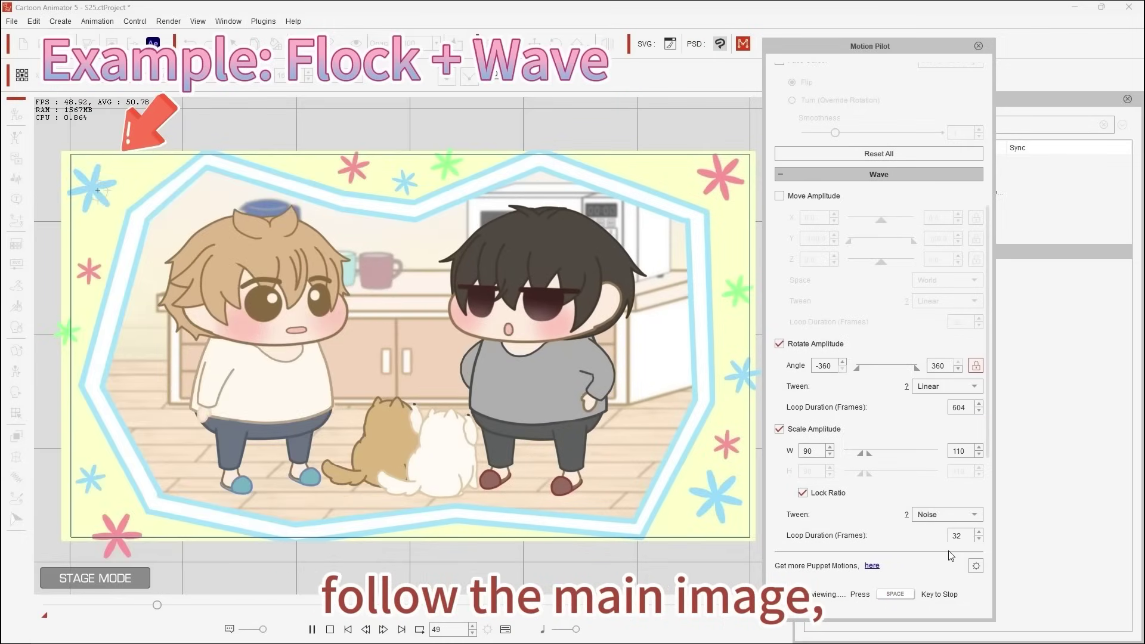
left_click(948, 514)
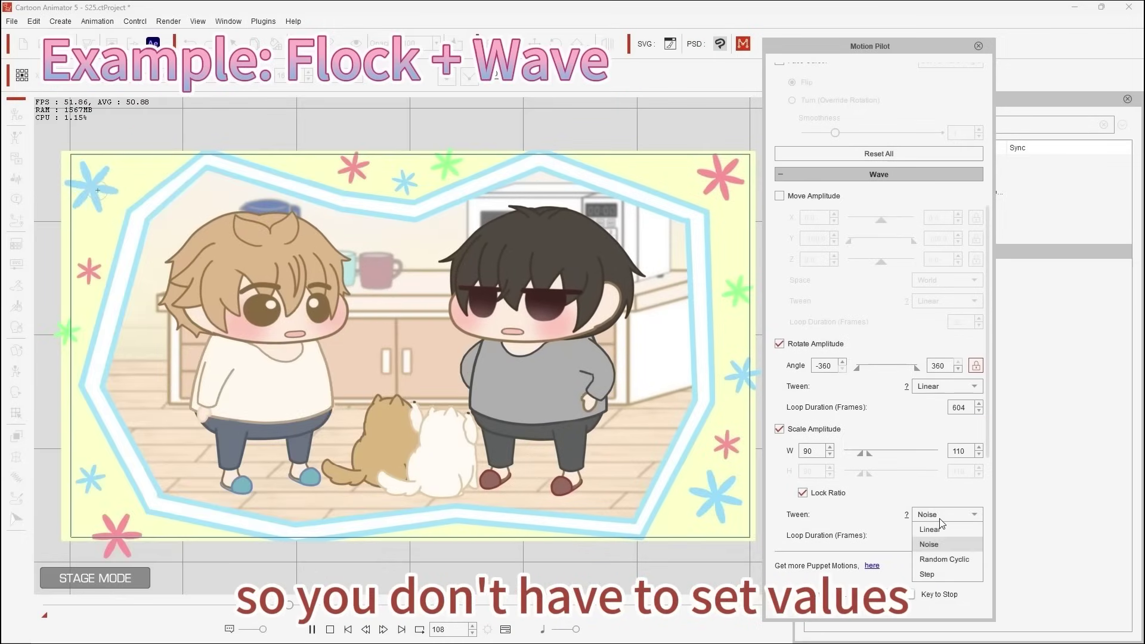
left_click(942, 552)
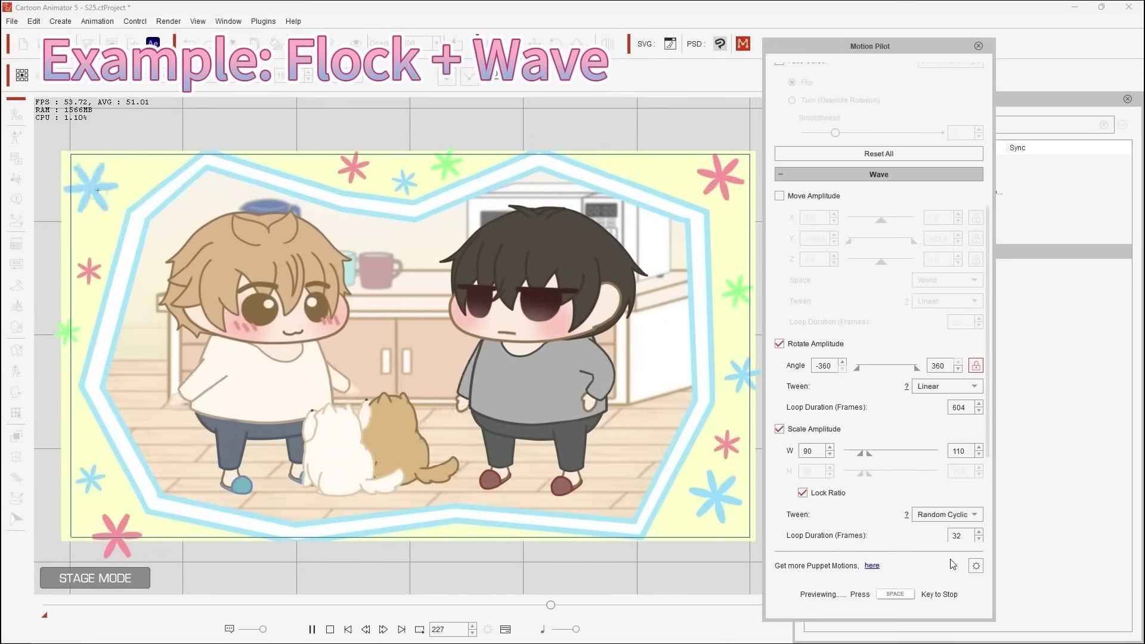
key("space")
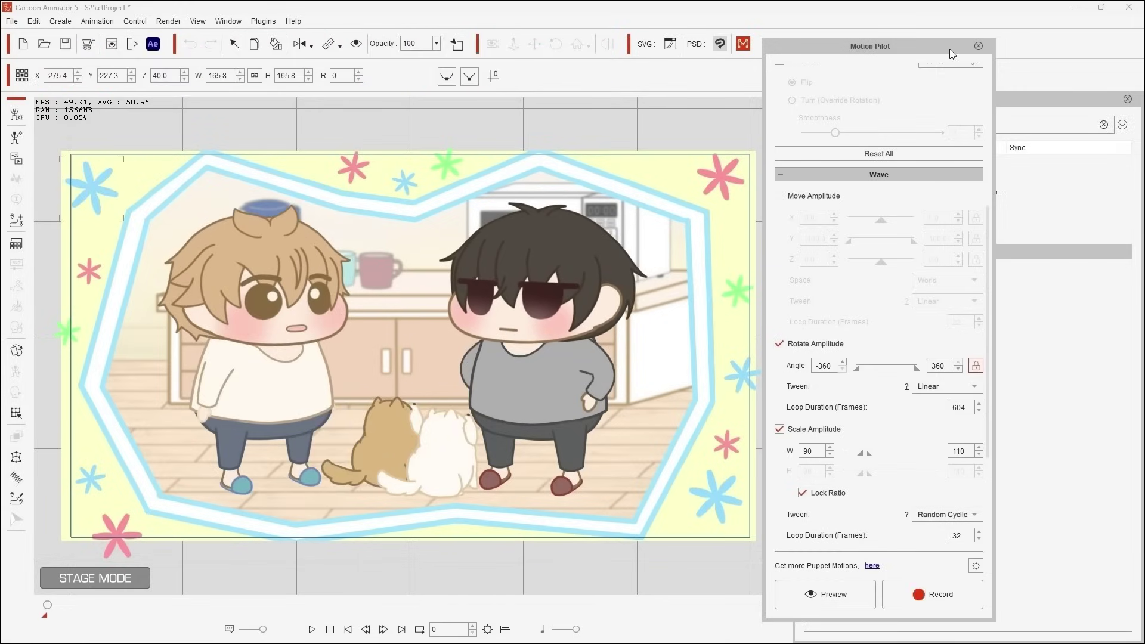
Select all flower props from S25_blue flower through S25_green flower(1)
left_click_drag(950, 49, 788, 48)
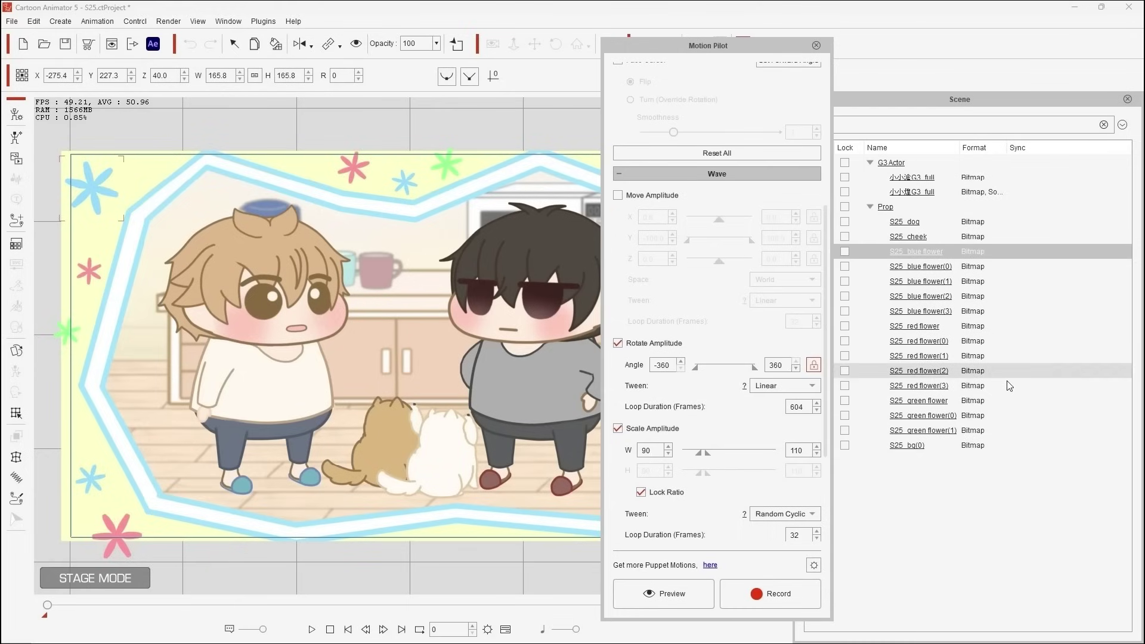
left_click(972, 430, "shift")
left_click_drag(729, 44, 921, 23)
scroll(932, 420, "down", 5)
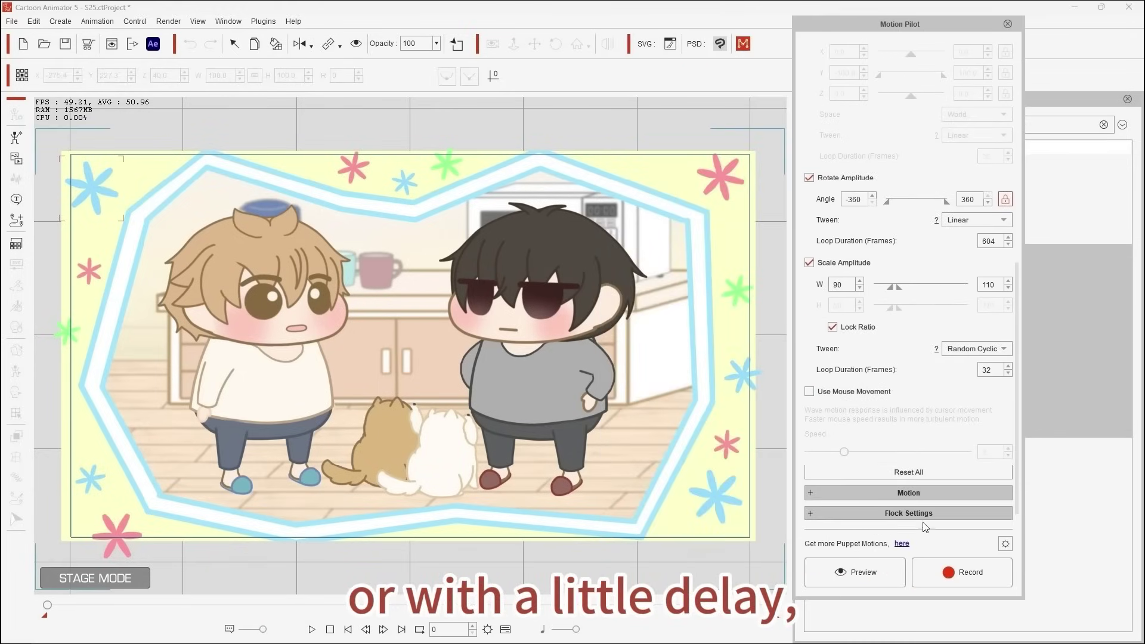
Give the flock a Random follow delay of 1 to 2 frames behind S25_blue flower, and preview it
left_click(923, 515)
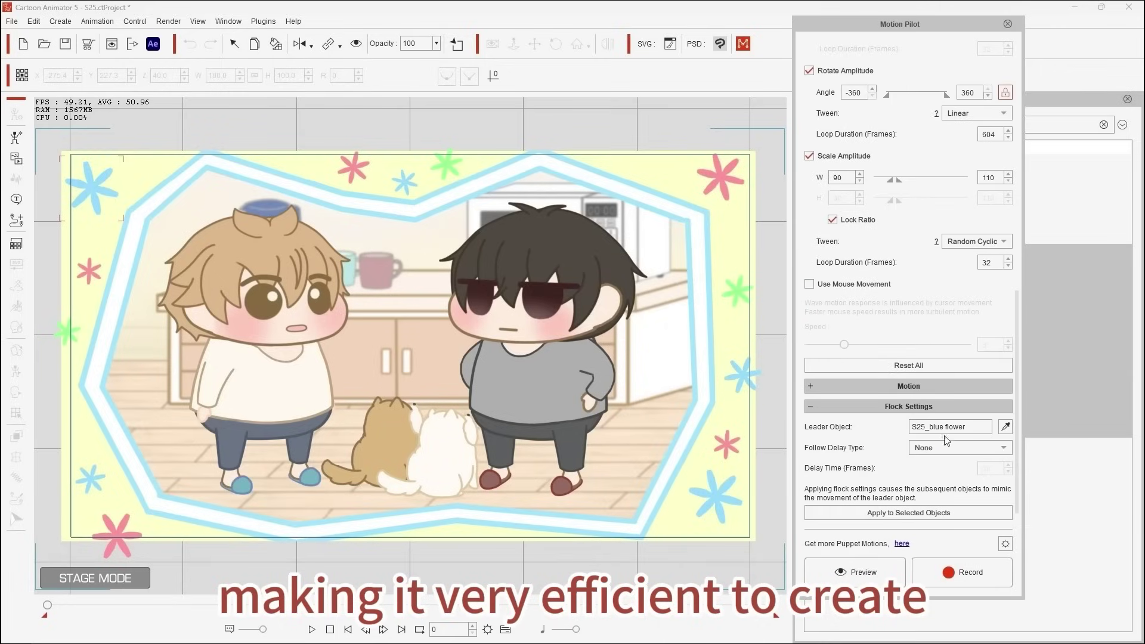
type("0")
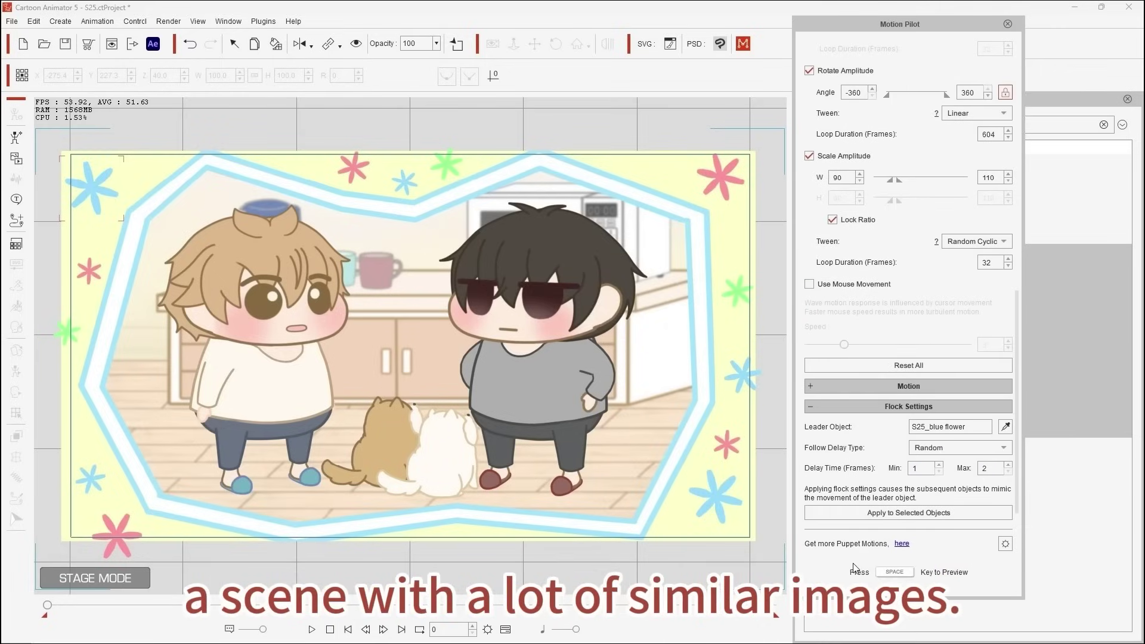
key("space")
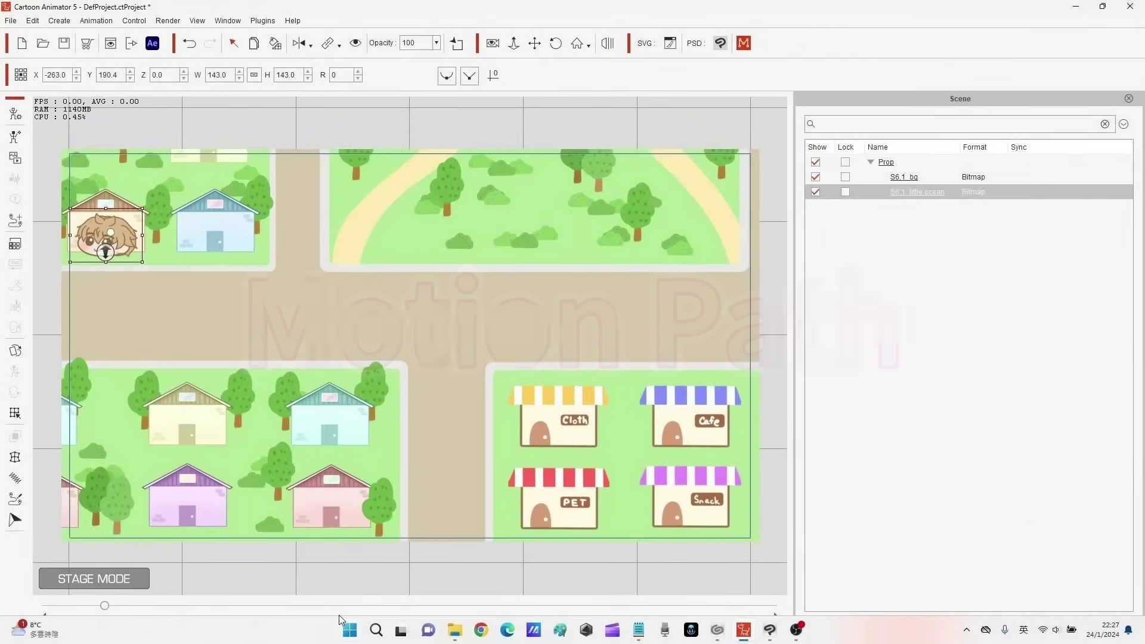
Draw a motion path from the boy's house down to the road, along it, and around to the PET shop
key("Escape")
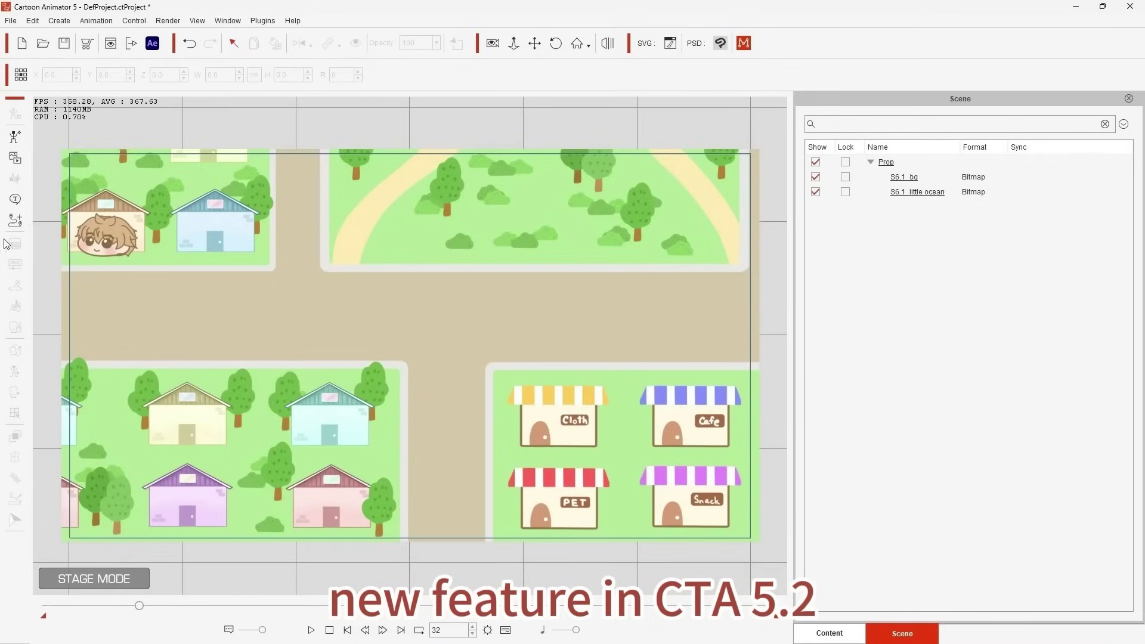
left_click(107, 318)
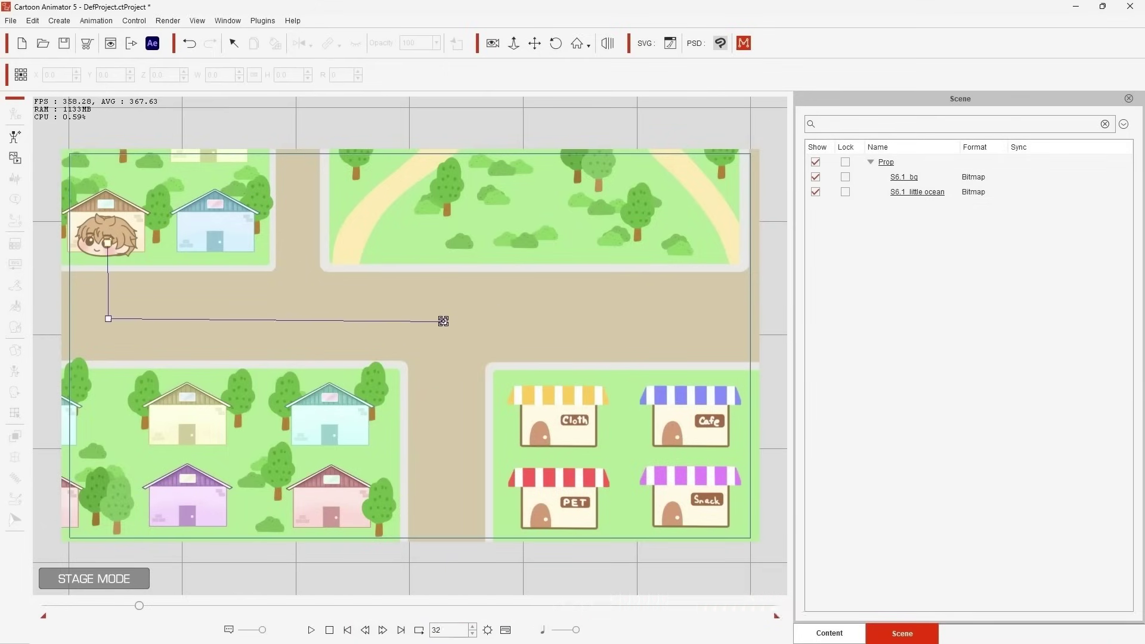
double_click(561, 509)
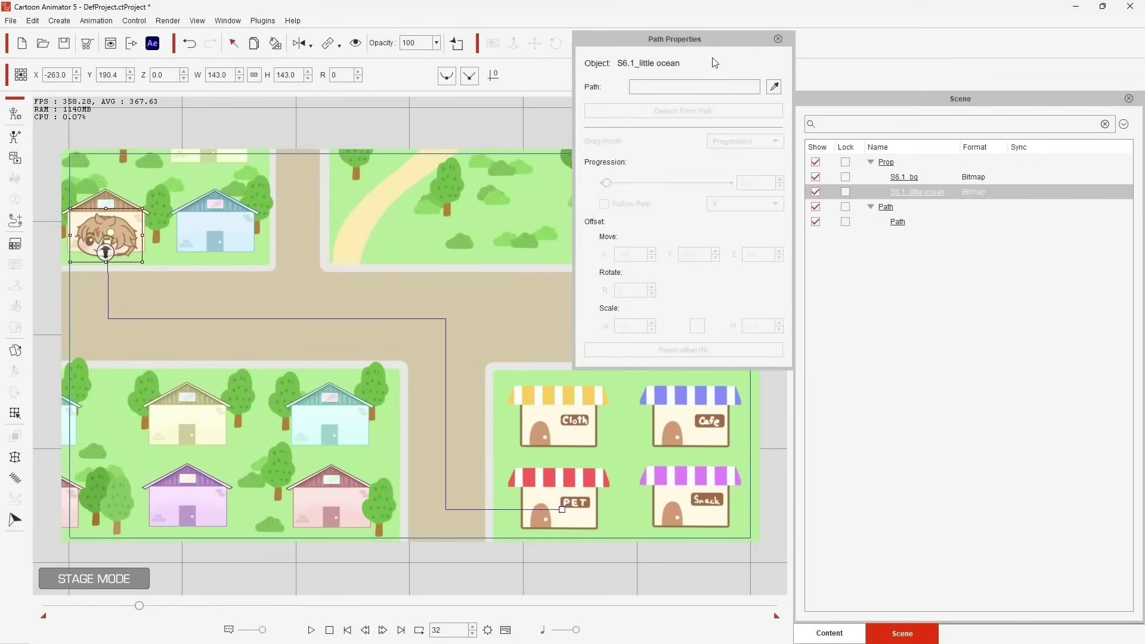
Attach the S6.1_little ocean prop to the drawn path
left_click(396, 318)
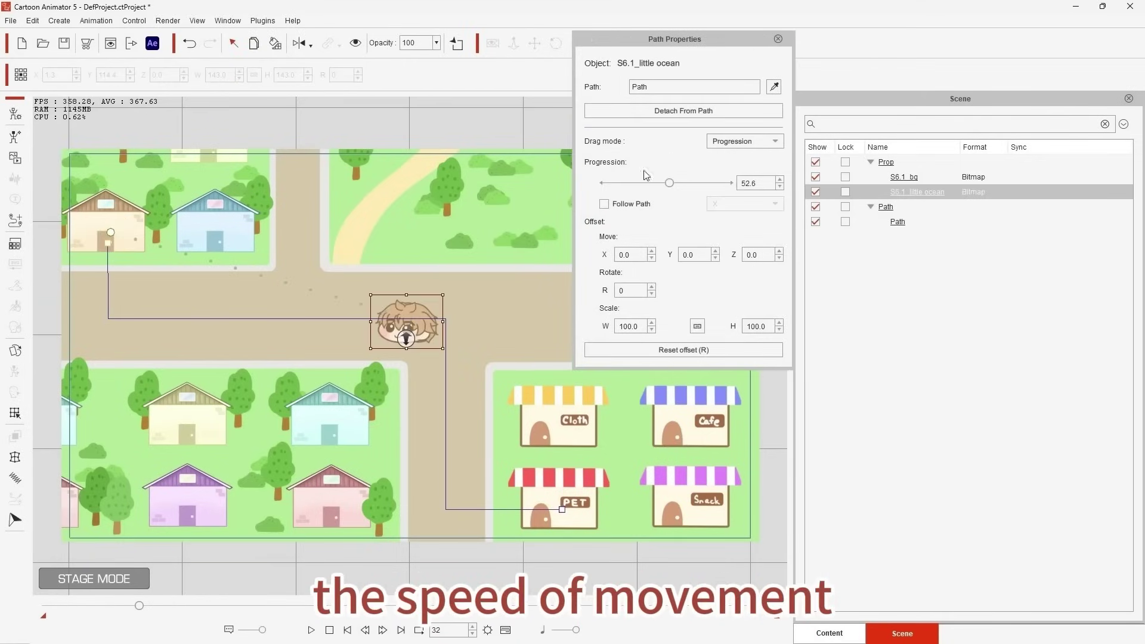
Move the S6.1_little ocean prop to path progression 100 at the PET shop, and preview its travel along the path
left_click_drag(609, 182, 753, 181)
left_click(311, 631)
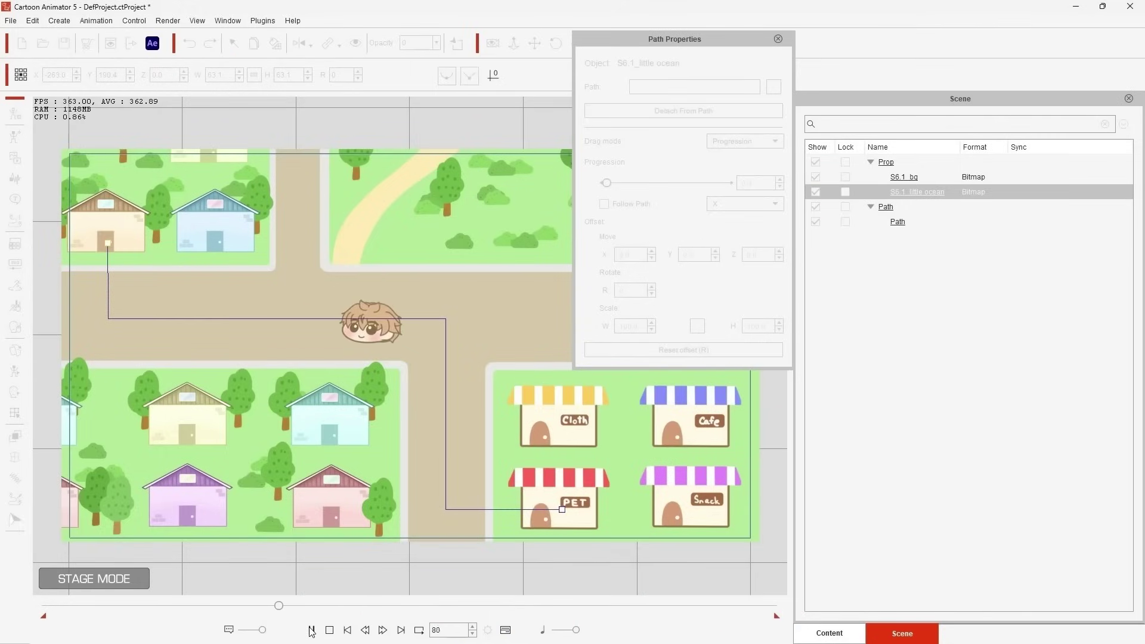
left_click(311, 630)
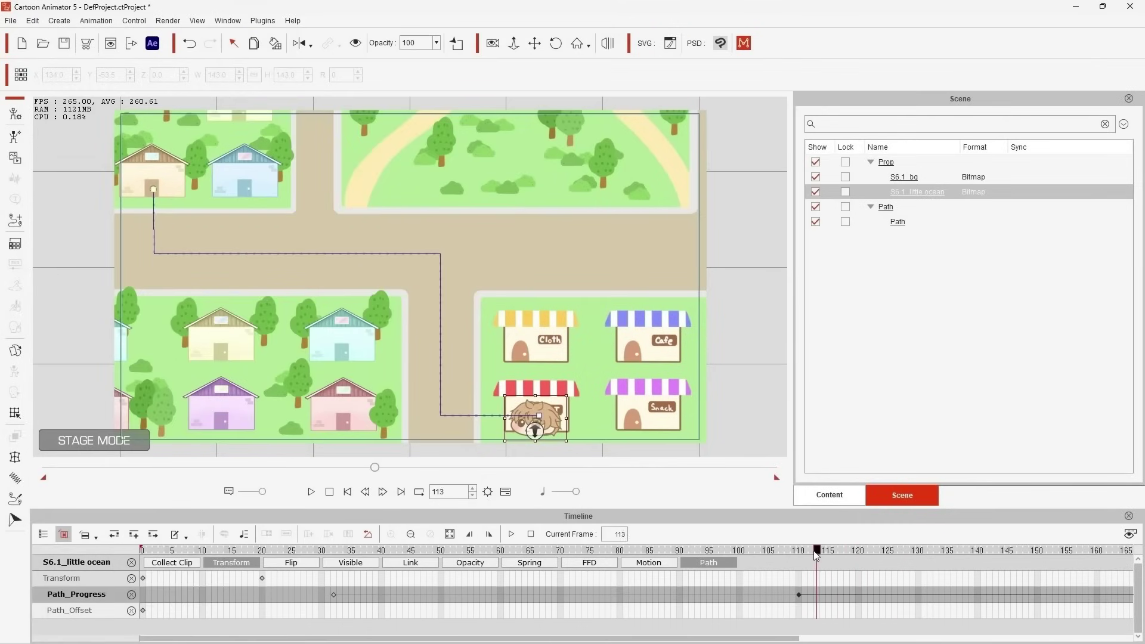
Key rotation offsets for the S6.1_little ocean prop at frames 120, 130 and 140 to rock the head at the PET shop
left_click(859, 582)
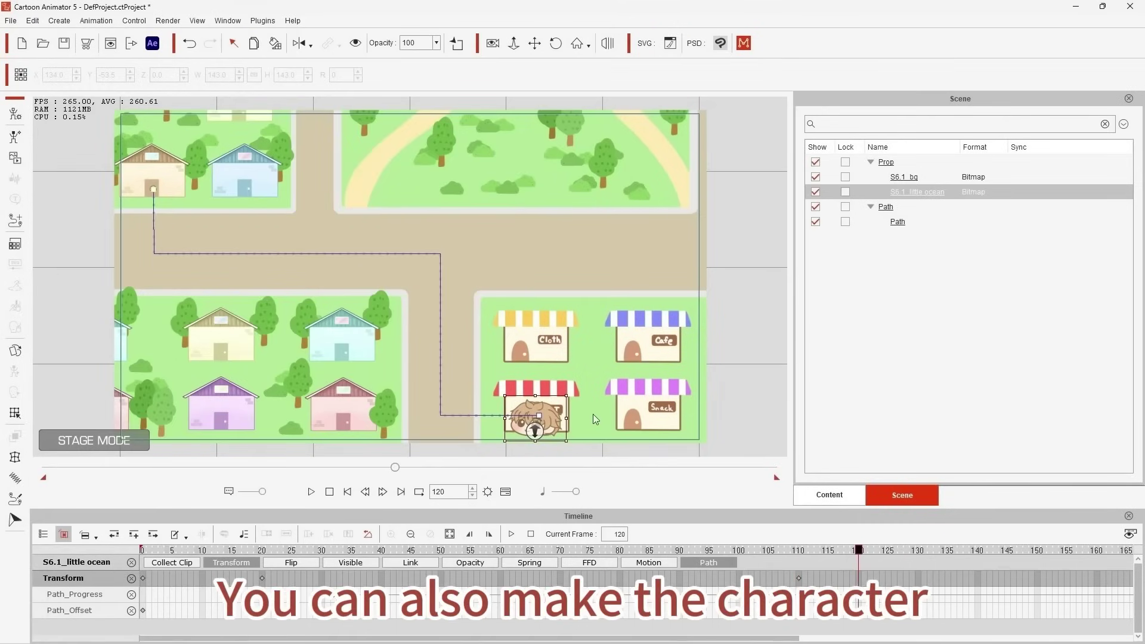
left_click_drag(572, 388, 578, 395)
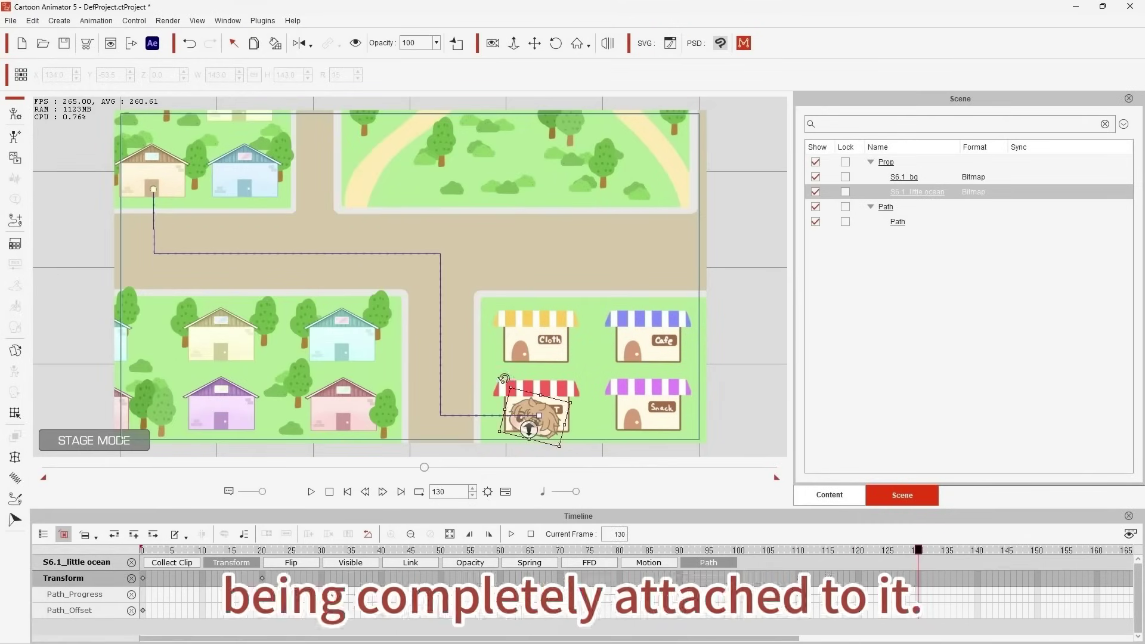
left_click_drag(579, 382, 581, 386)
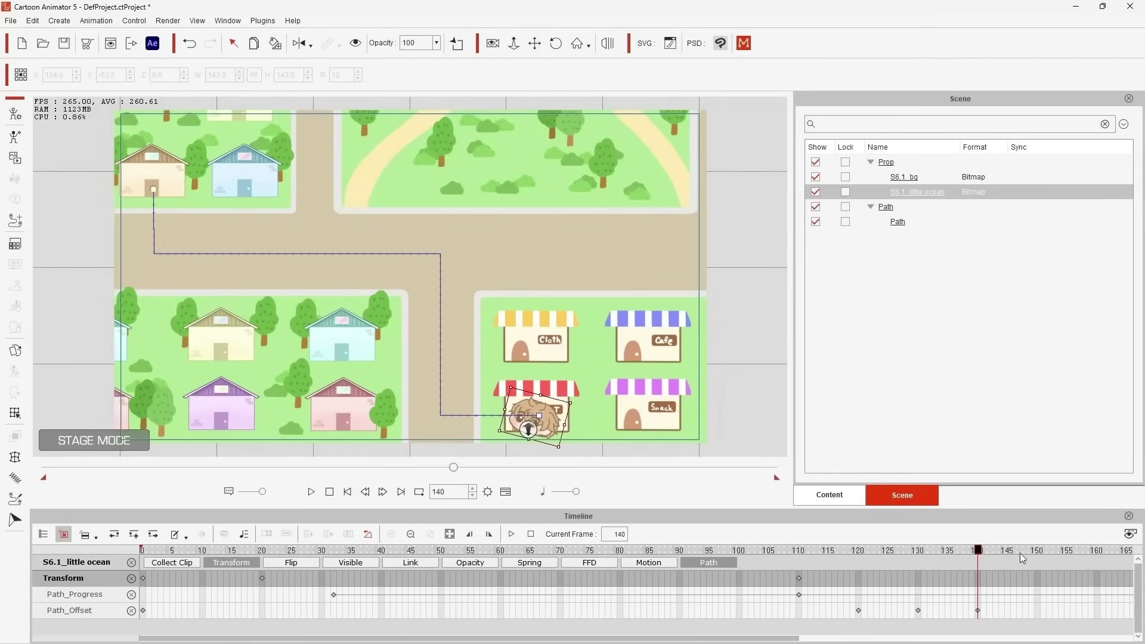
Return the S6.1_little ocean prop to the start of its path at frame 250, and preview the whole movement
key("End")
double_click(978, 610)
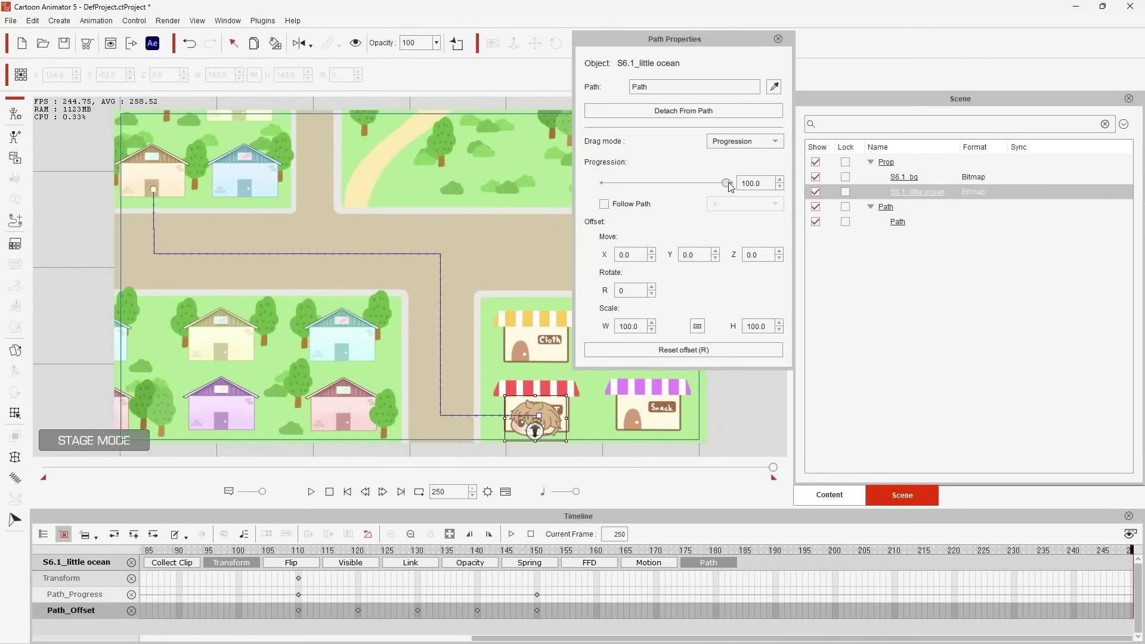
left_click_drag(729, 184, 605, 187)
left_click(311, 491)
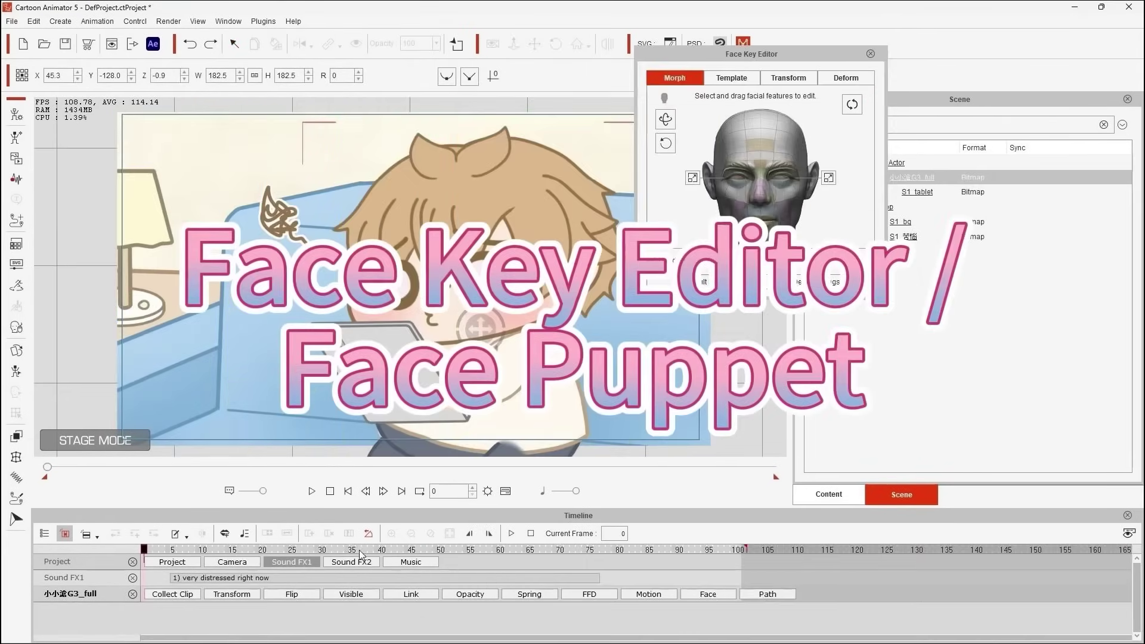
Turn the boy's face down toward the tablet at frame 30 with the Head Rotation Gizmo, and preview the animation
left_click(322, 550)
left_click_drag(440, 344, 387, 363)
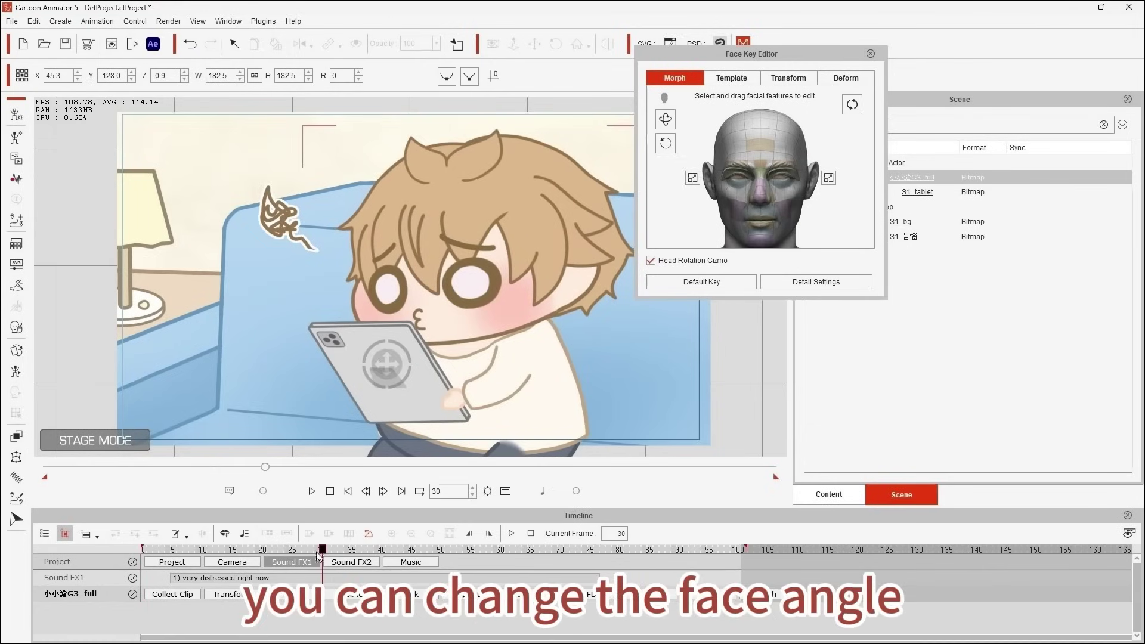
left_click(311, 491)
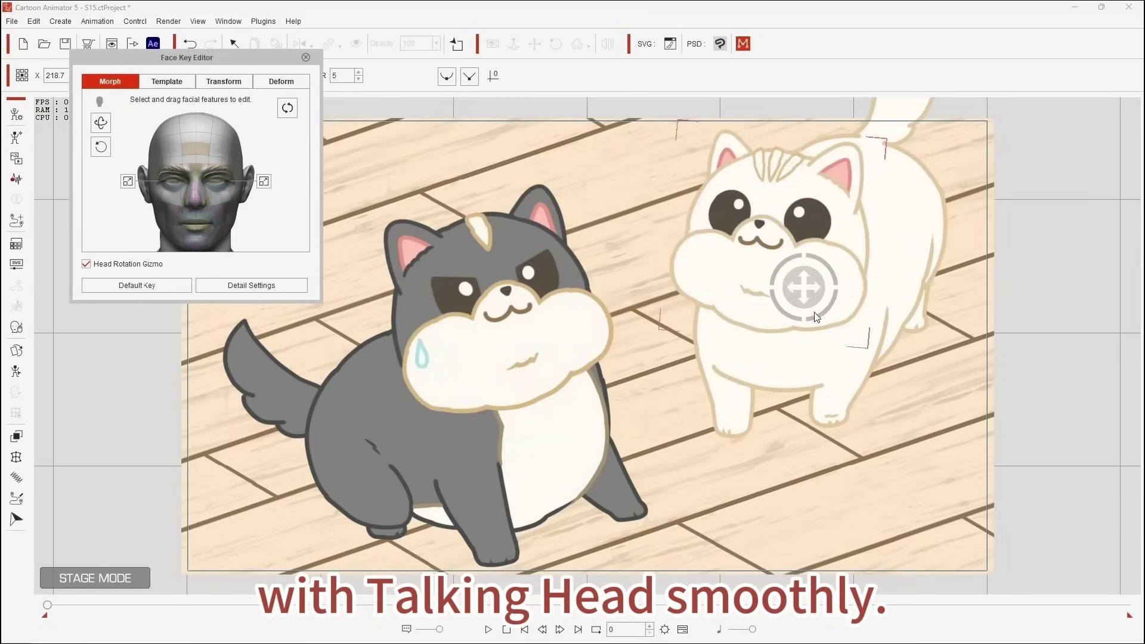
Turn the white dog's head away at frame 0, toward the grey dog at frame 41 and away again at frame 120, and preview
left_click_drag(785, 286, 938, 253)
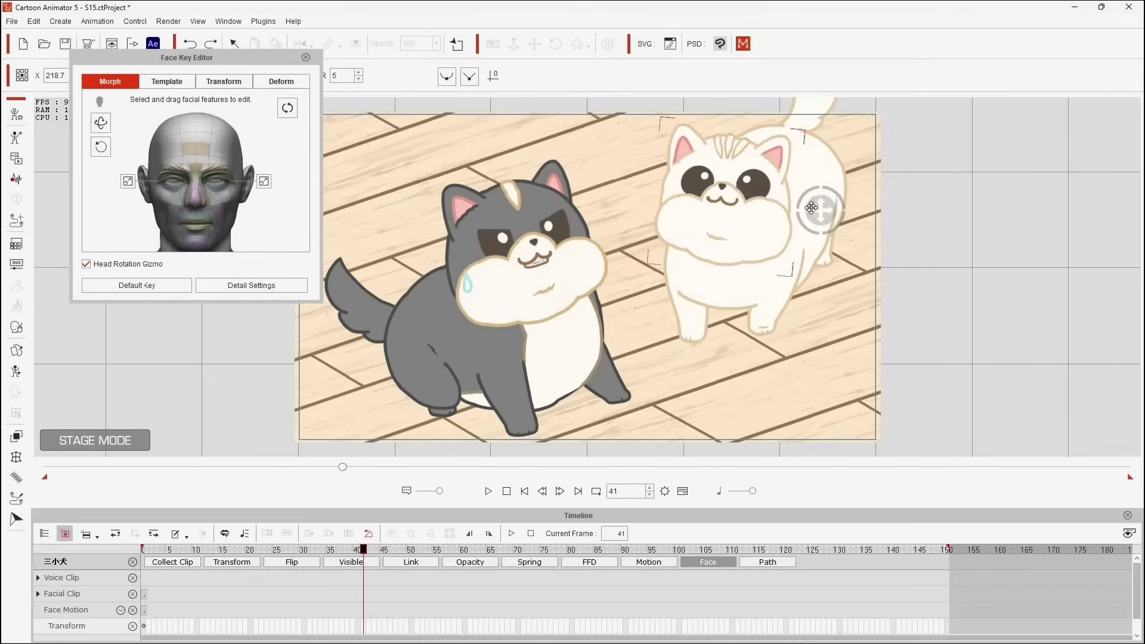
left_click_drag(813, 205, 701, 297)
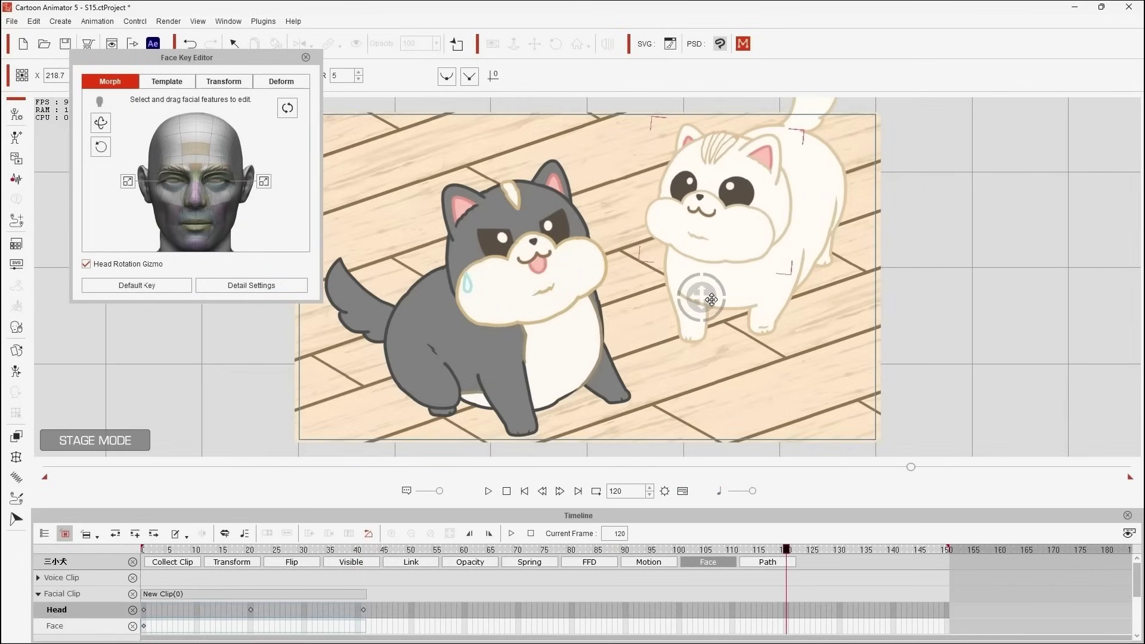
left_click_drag(712, 300, 816, 222)
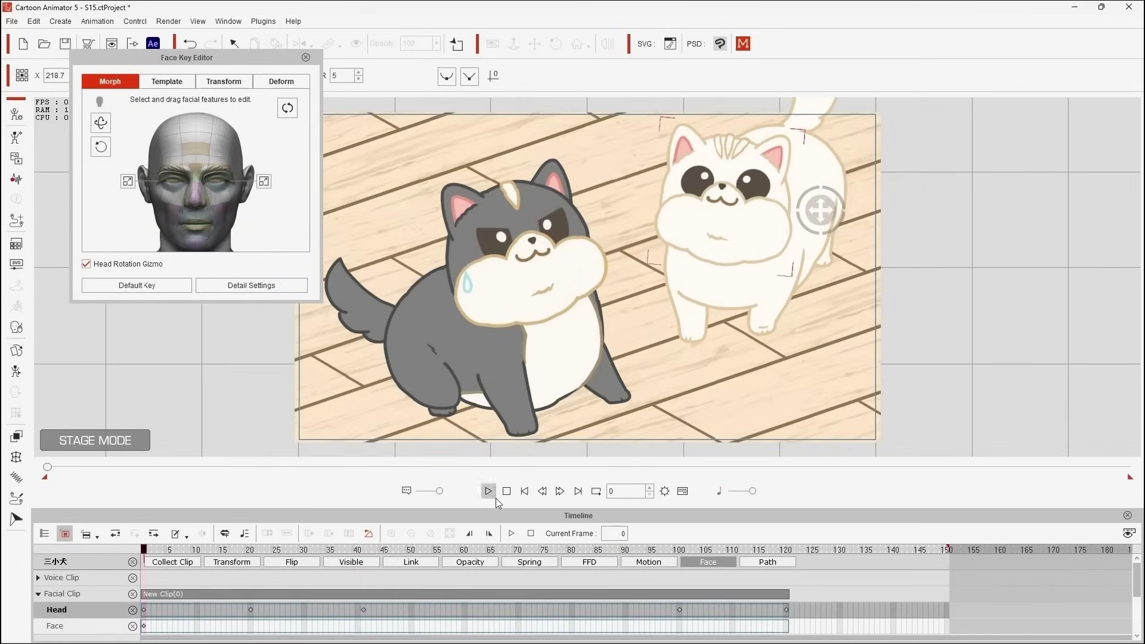
left_click(495, 499)
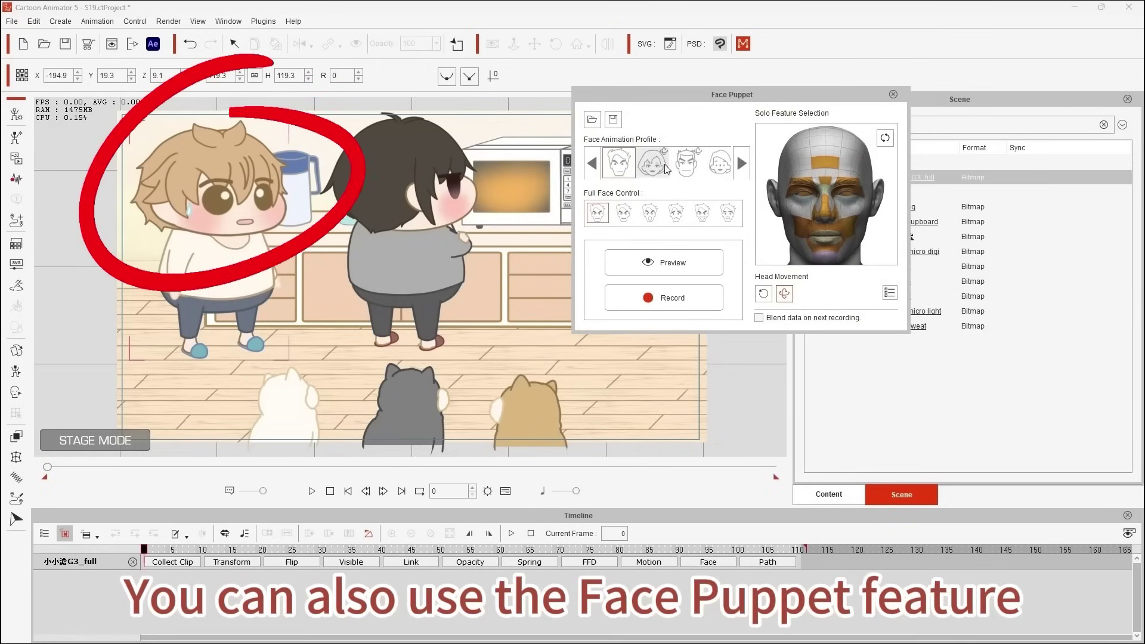
Record a Face Puppet performance for the light-haired boy with the third face animation profile, and play it back
key("space")
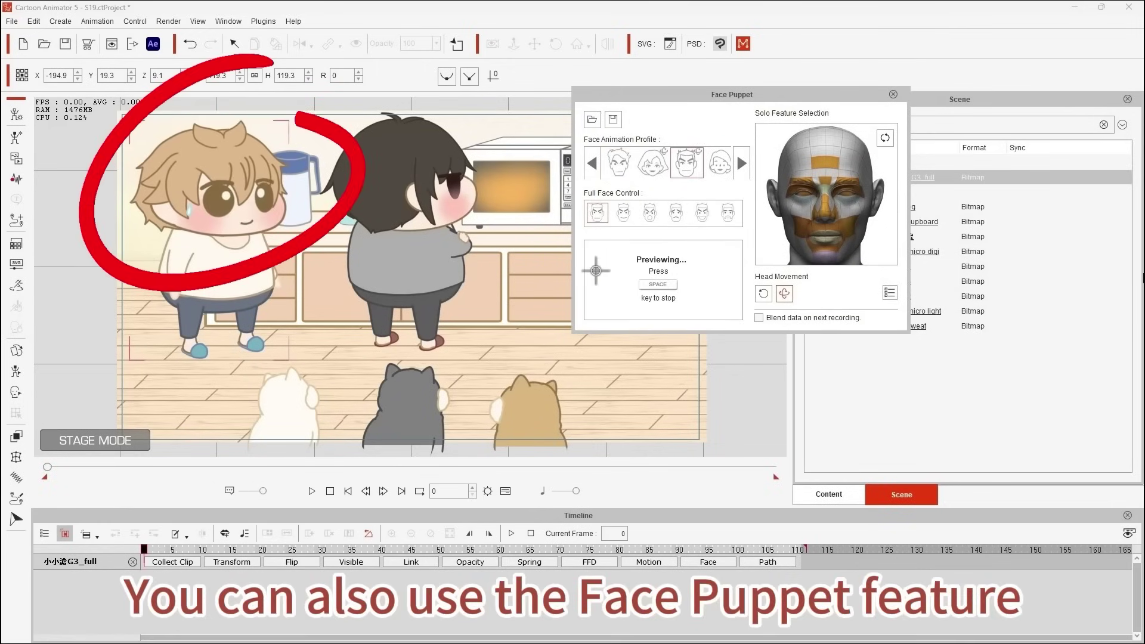
key("space")
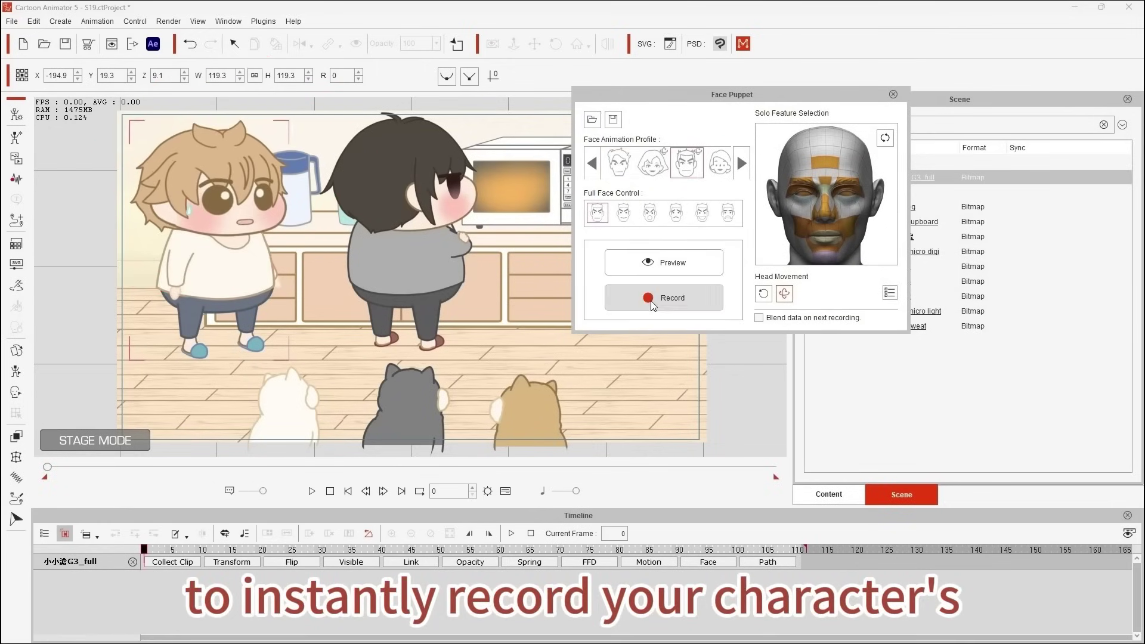
left_click(650, 301)
key("space")
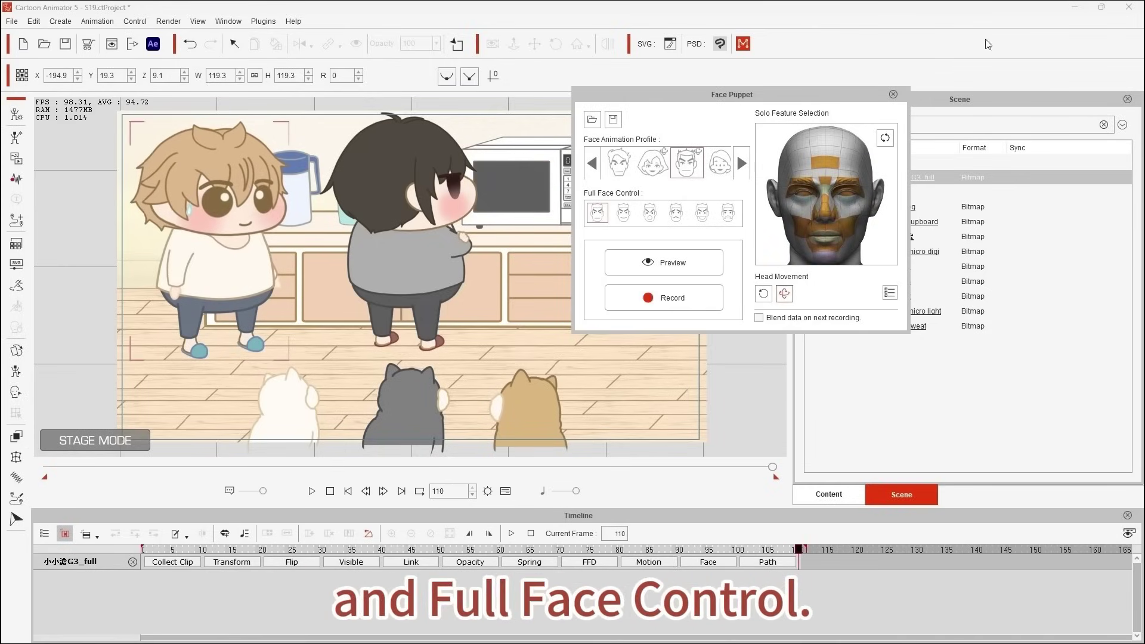
left_click(893, 94)
left_click(311, 491)
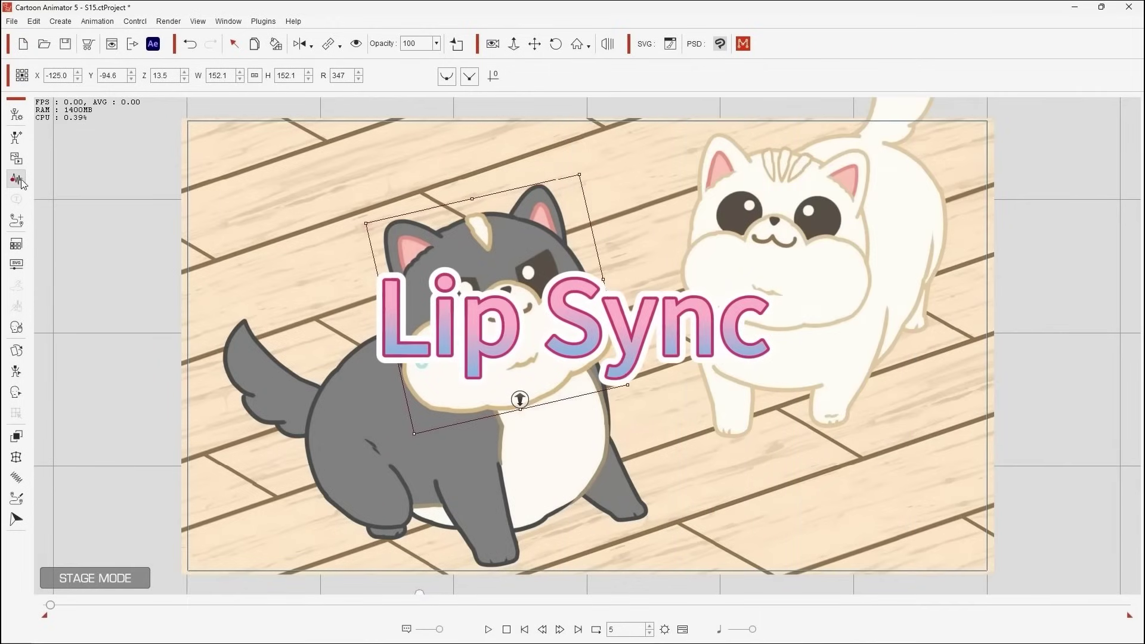
Add the audio file 6) I know.MP3 to the grey dog as its lip-synced voice, and preview it
left_click(16, 179)
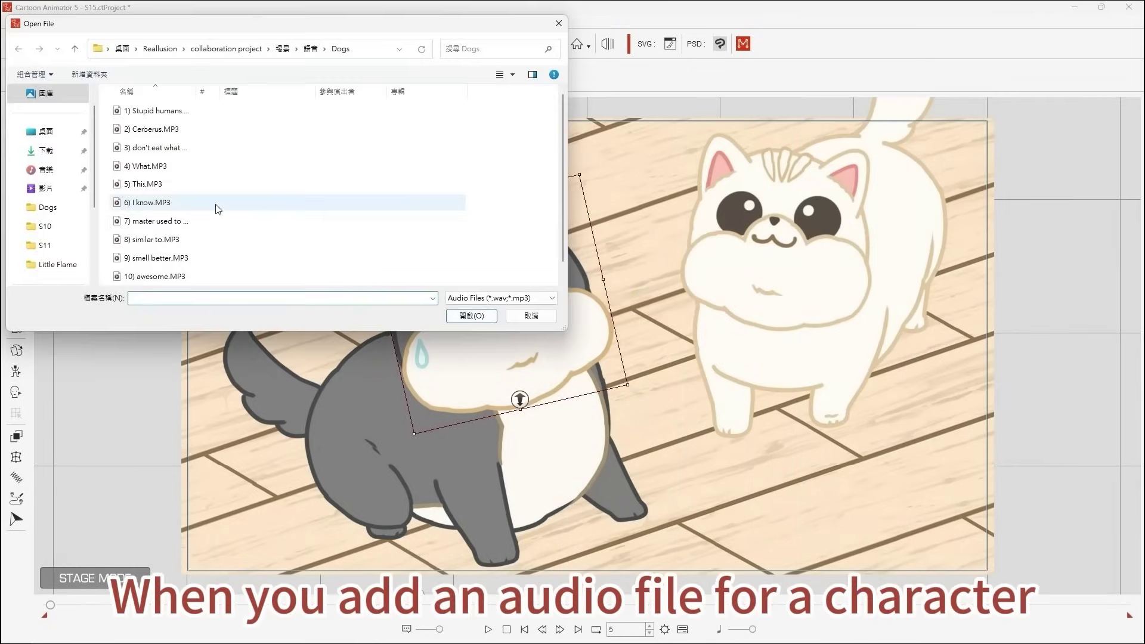
double_click(216, 204)
key("space")
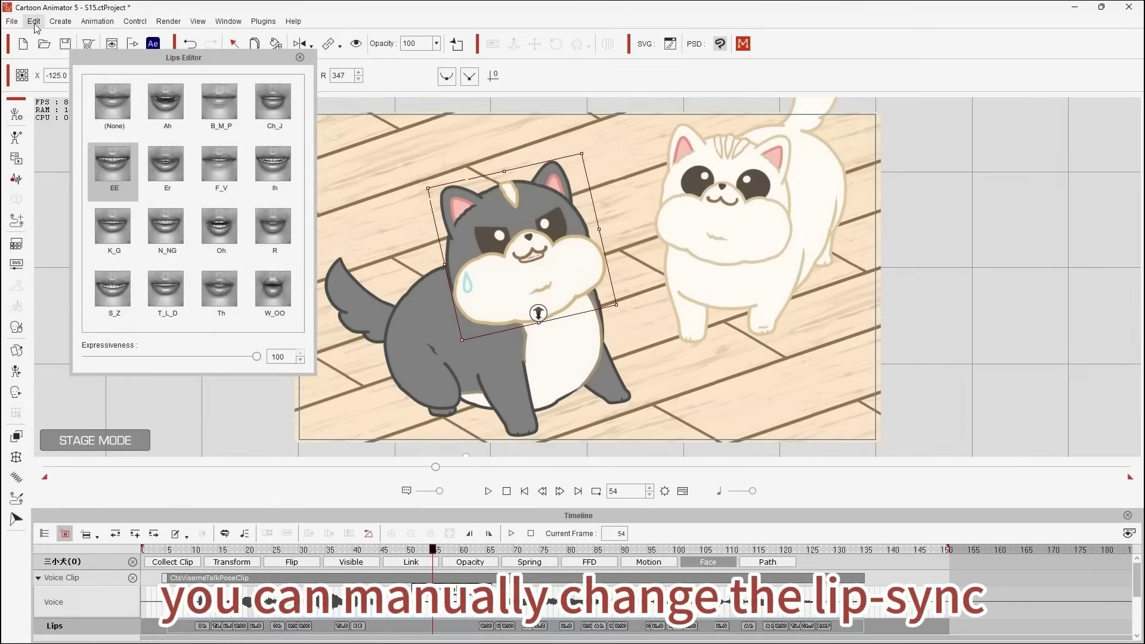
Scrub through the grey dog's lip keys up to frame 136, and play the lip-sync animation
left_click_drag(486, 553, 555, 549)
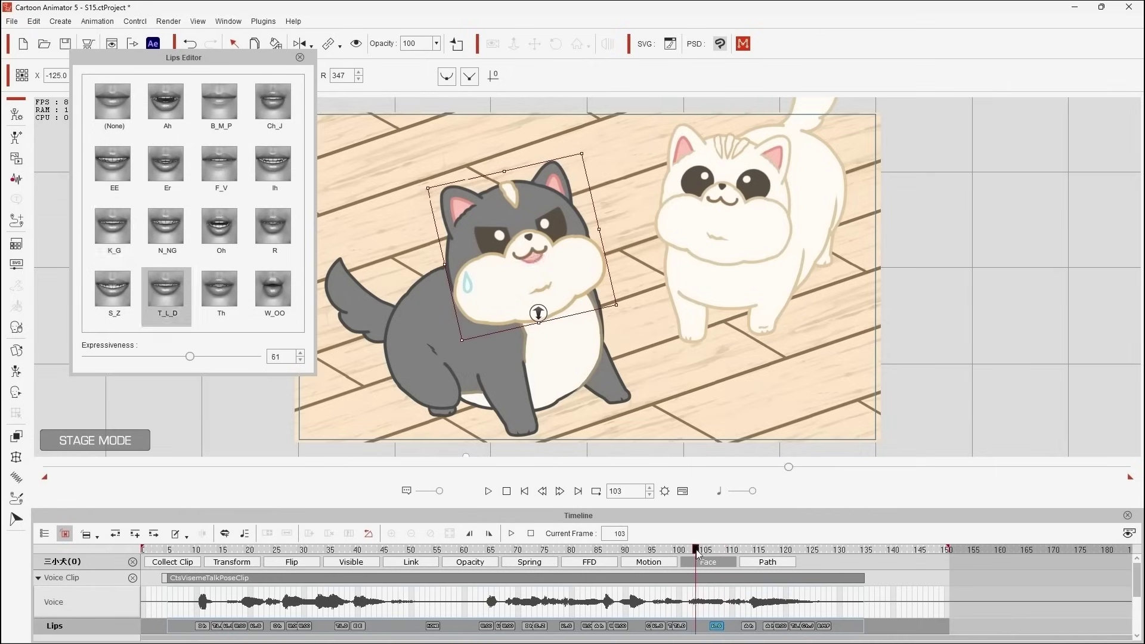
left_click_drag(803, 554, 872, 549)
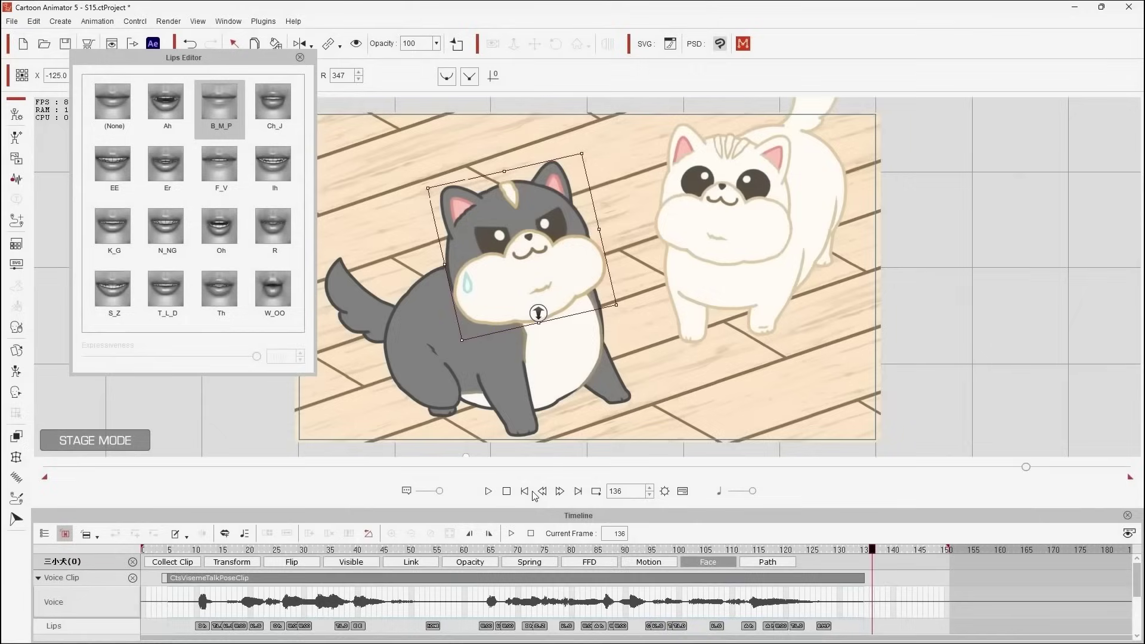
left_click(488, 491)
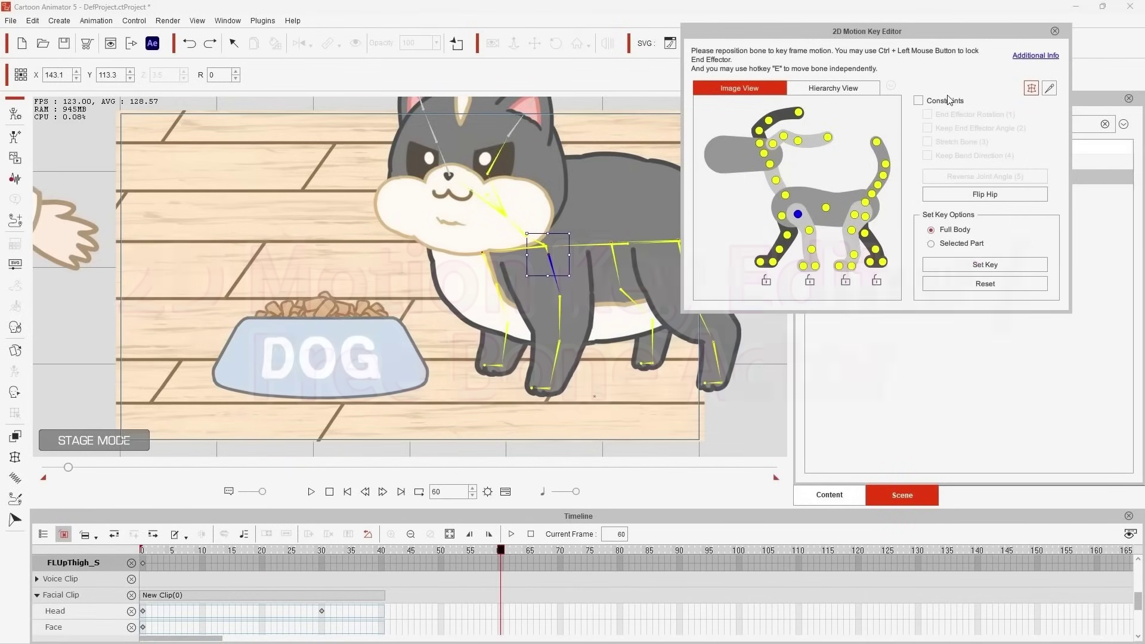
Enable Constraints, and at frame 60 lower the grey dog's head and bend its front left leg at the shank bone
left_click(949, 100)
left_click(776, 180)
left_click_drag(540, 232, 544, 356)
left_click(561, 345)
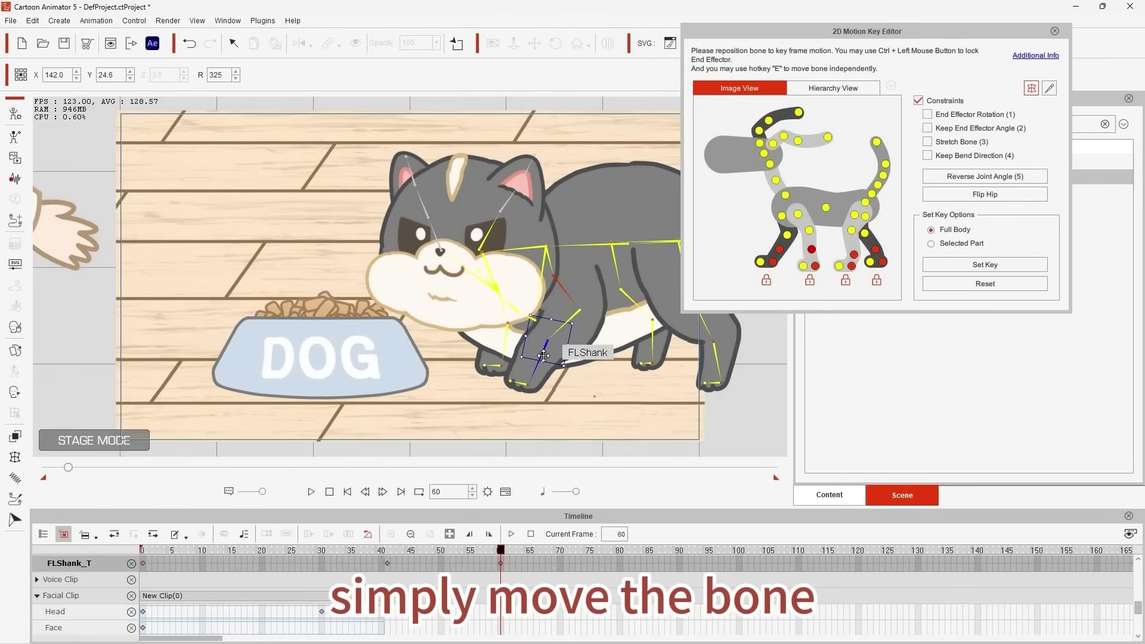
left_click_drag(561, 285, 559, 356)
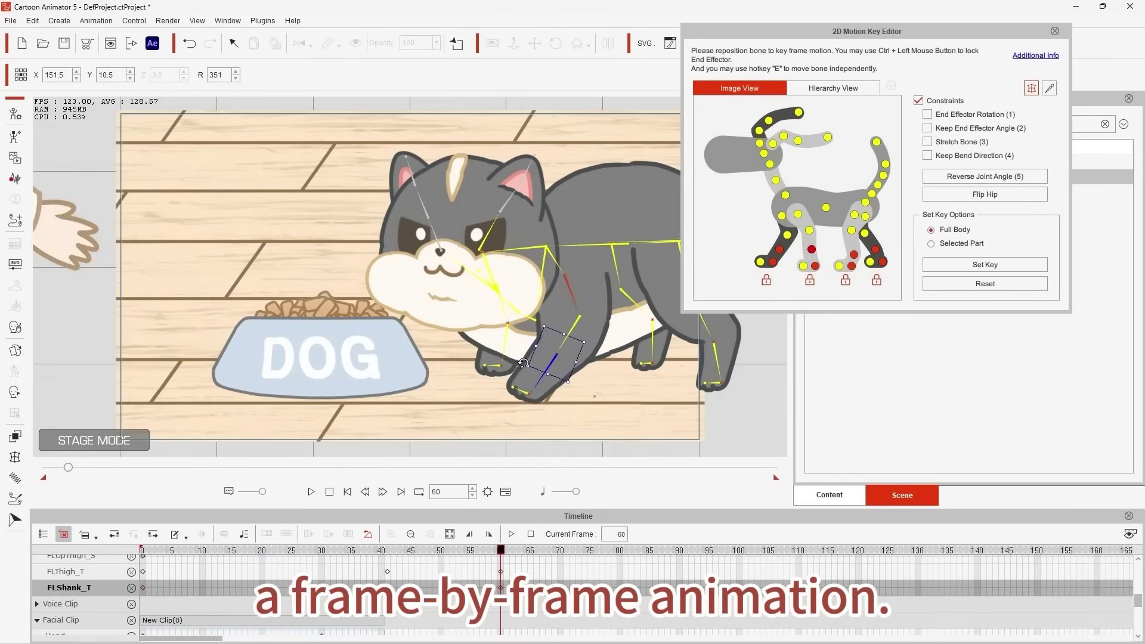
Reposition the grey dog's front right thigh bone at frame 60, and play the bone animation from the beginning
left_click(783, 245)
left_click_drag(826, 35, 911, 31)
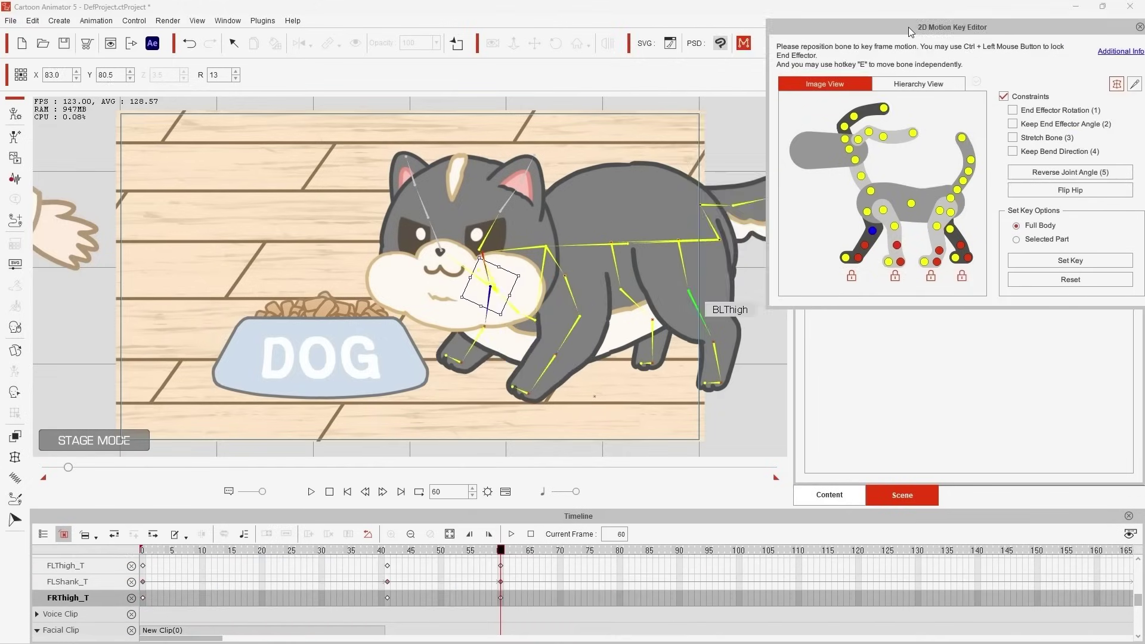
left_click_drag(507, 281, 514, 302)
left_click(347, 491)
left_click(310, 491)
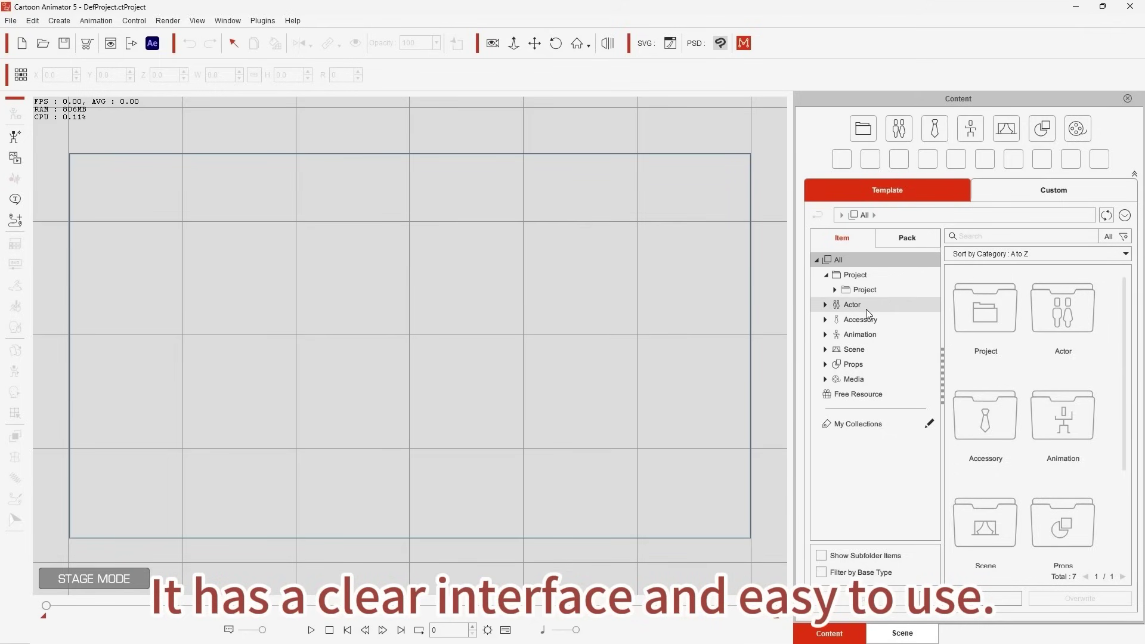
Browse the Actor templates in the content library down to the 1_G3 360 Human folder
left_click(866, 309)
double_click(1008, 337)
double_click(1017, 346)
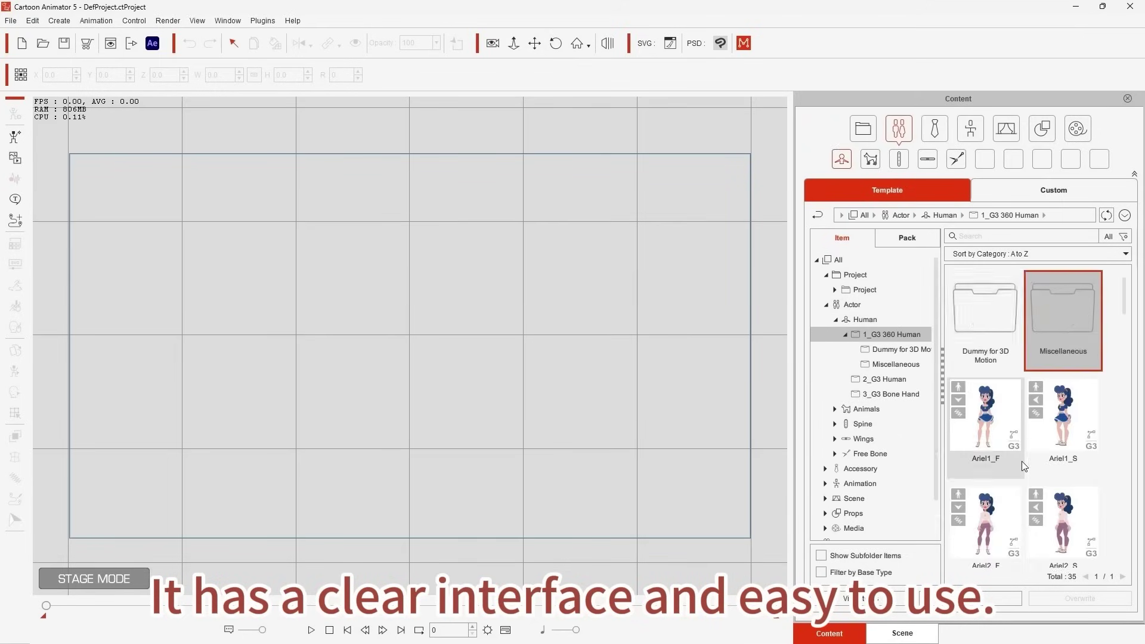
scroll(1022, 460, "down", 2)
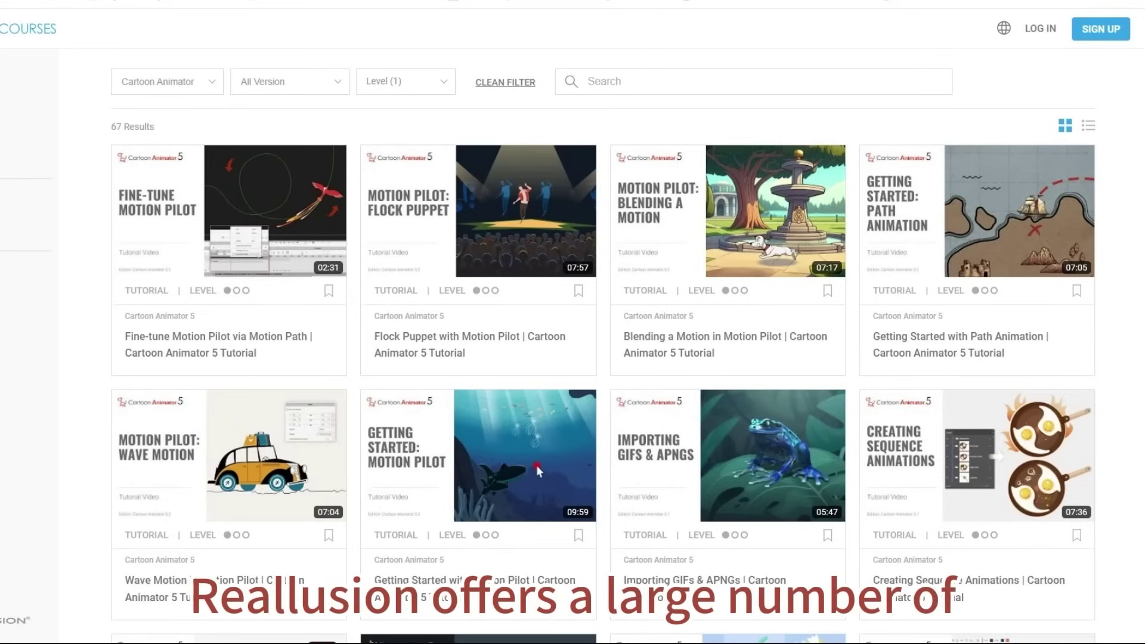
Look through the level 1 Cartoon Animator tutorials on the Reallusion courses website
scroll(603, 381, "down", 4)
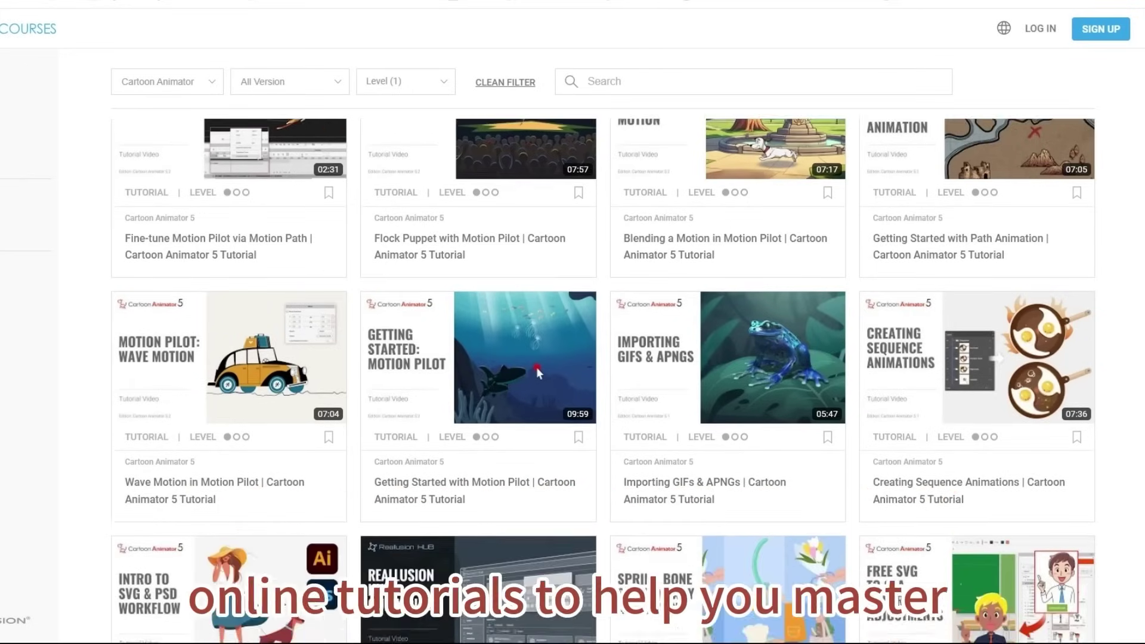
scroll(536, 237, "down", 8)
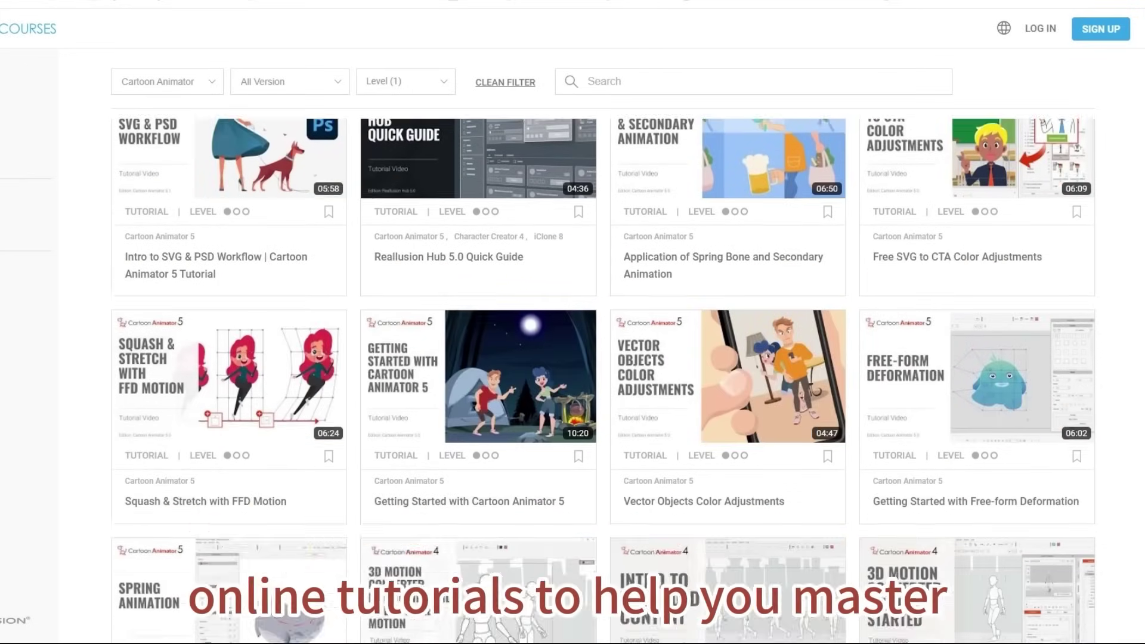
scroll(603, 380, "down", 7)
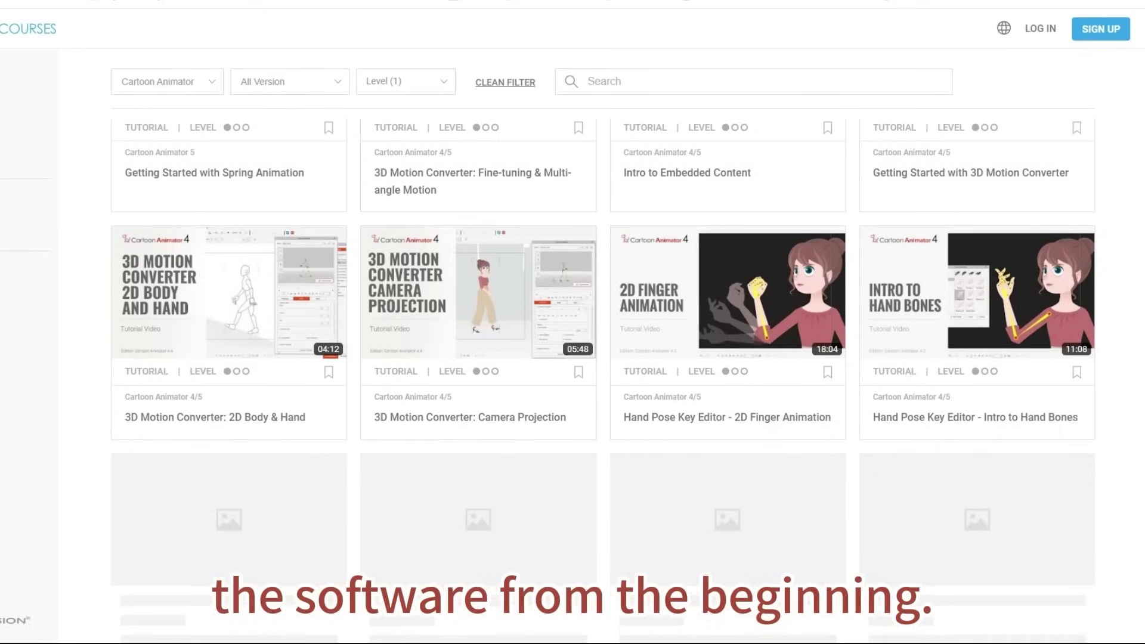